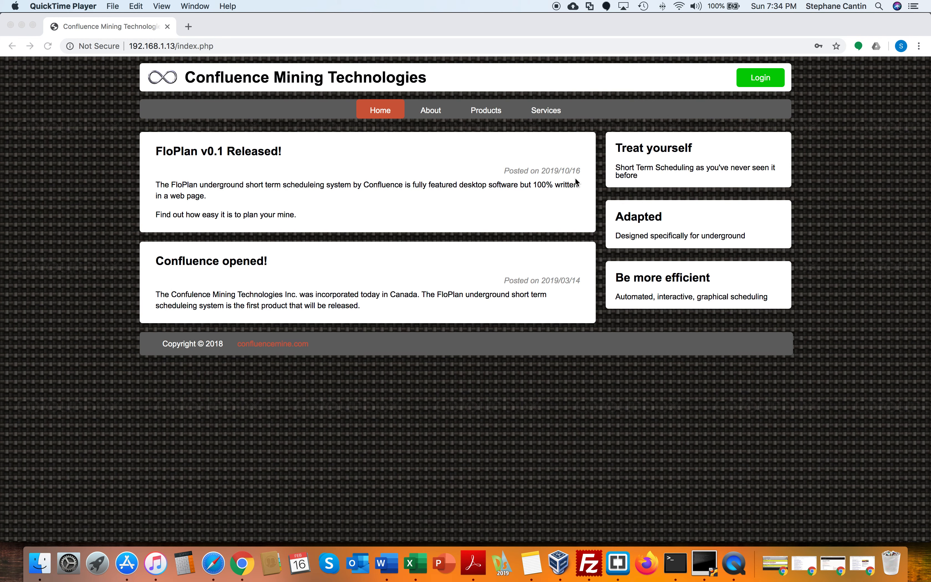
# Open the login dialog on the Confluence Mining Technologies site and switch to the sign-up form
pyautogui.click(764, 77)
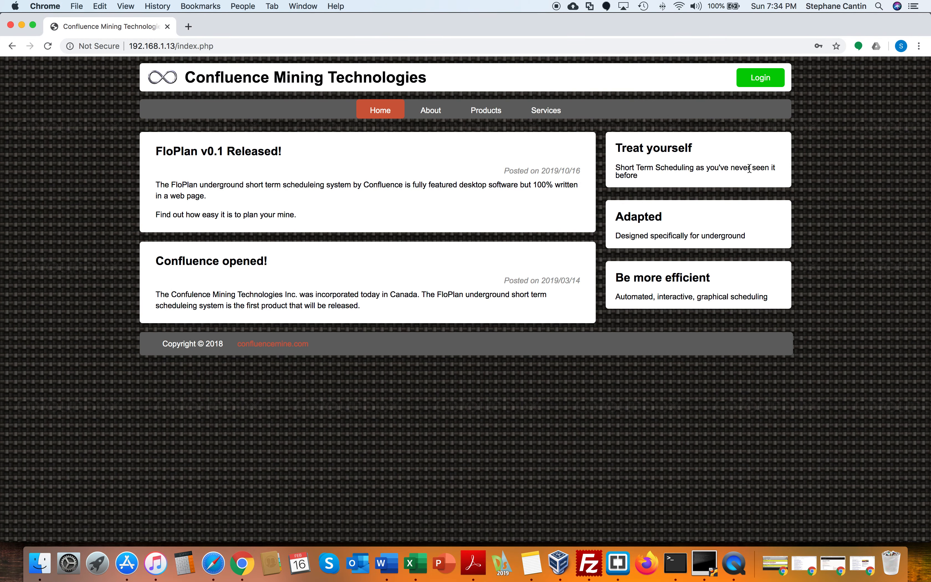
pyautogui.click(764, 79)
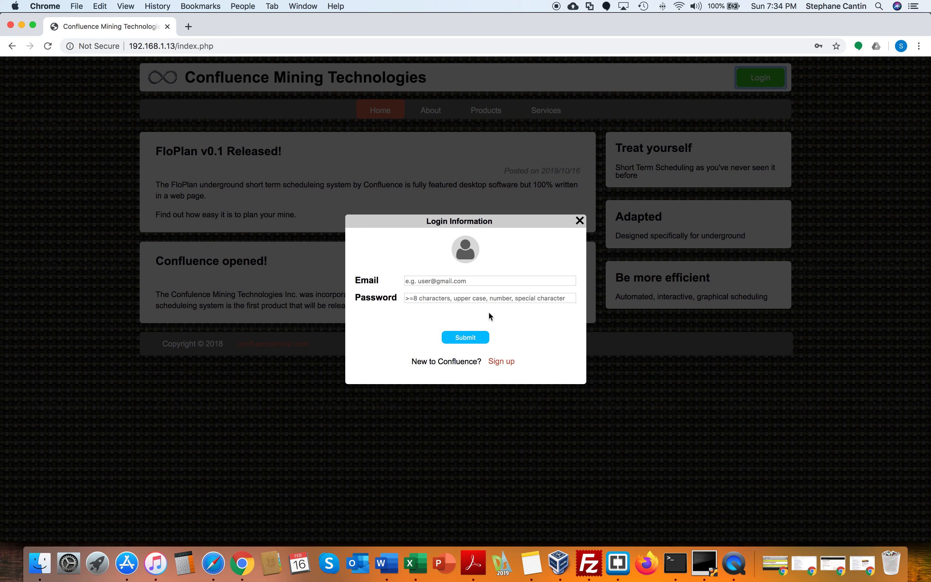
pyautogui.click(510, 364)
# Fill in the sign-up email, password and repeat password from saved credentials and submit the sign-up
pyautogui.click(453, 271)
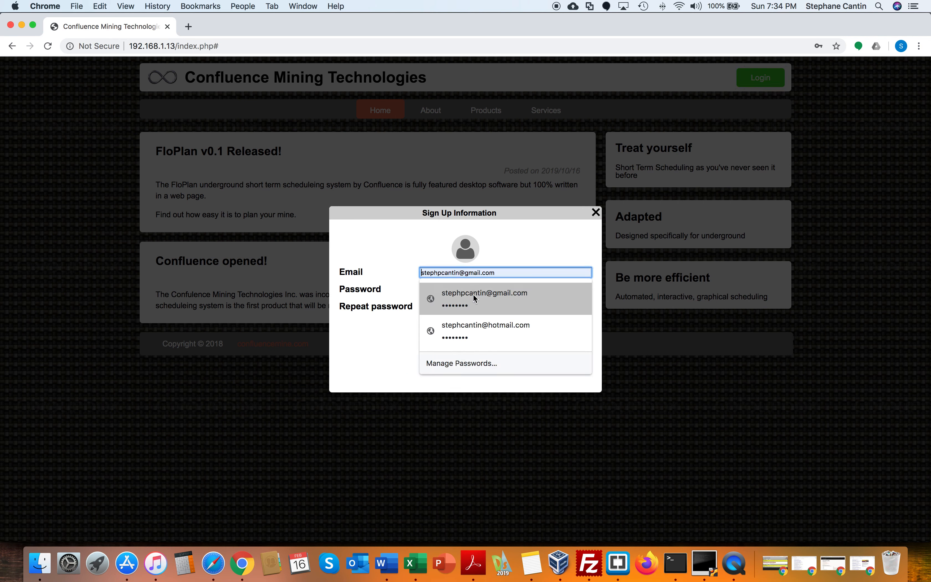
pyautogui.click(477, 303)
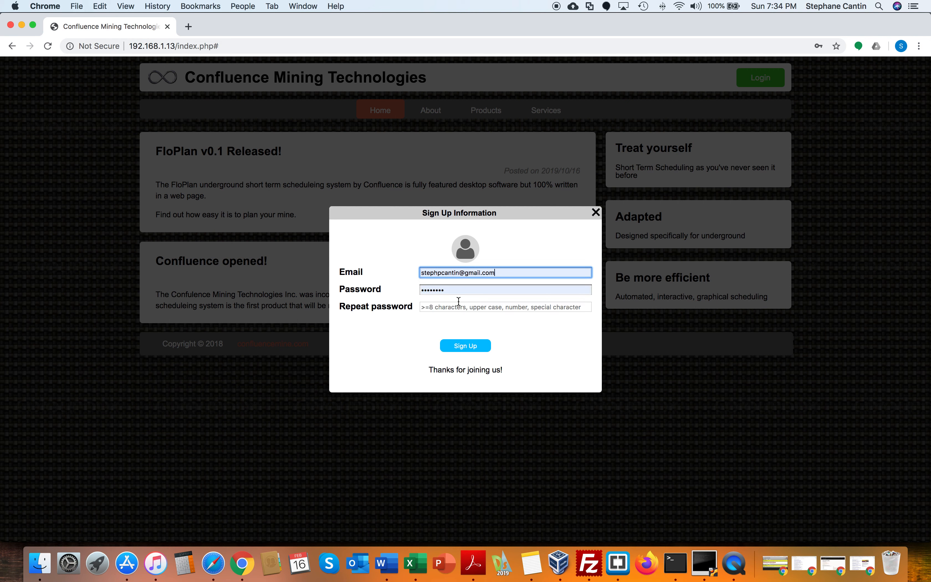
pyautogui.click(444, 306)
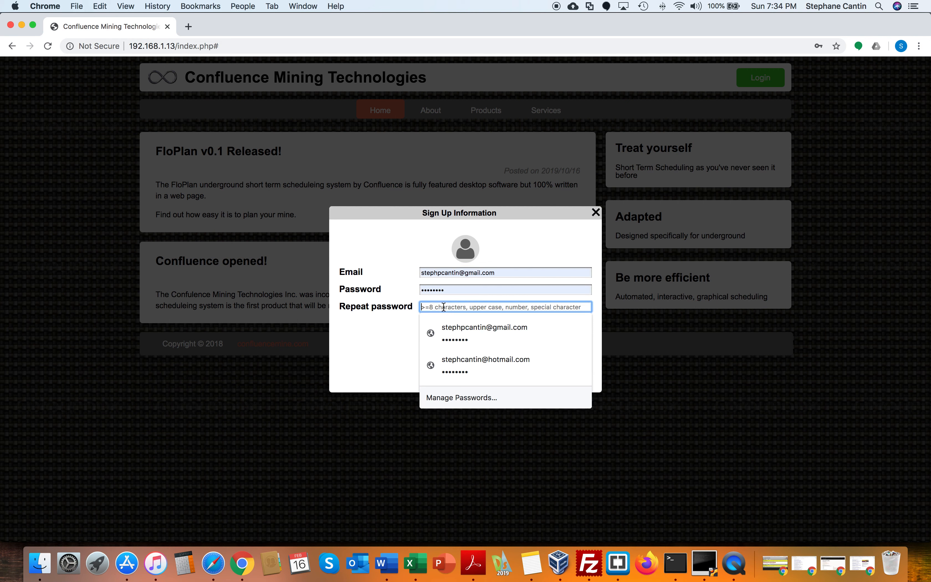
pyautogui.click(468, 327)
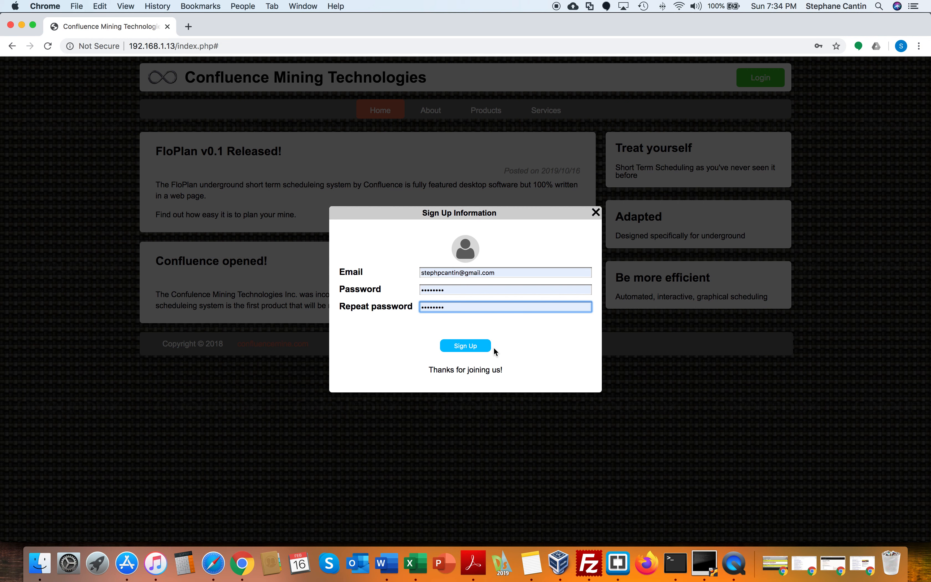
pyautogui.click(481, 346)
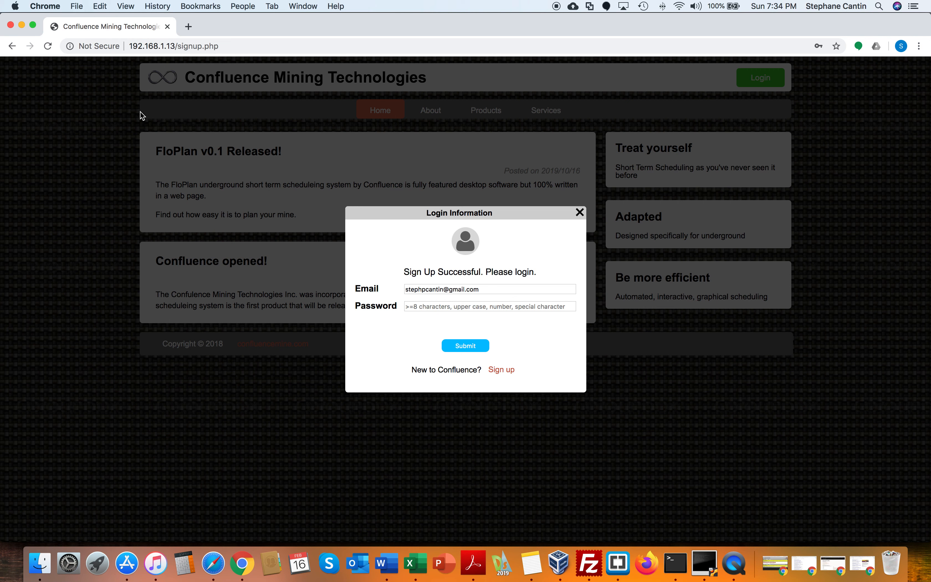
# Switch to the Terminal and run the MySQL update setting is_authenticated = 1 for the new user's email
pyautogui.click(33, 27)
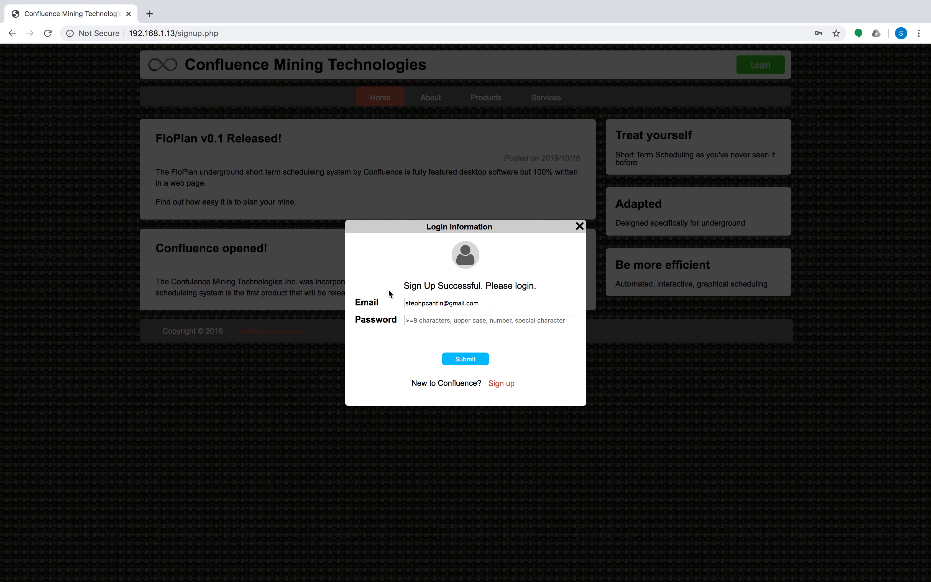
pyautogui.hotkey('ctrl', 'Left')
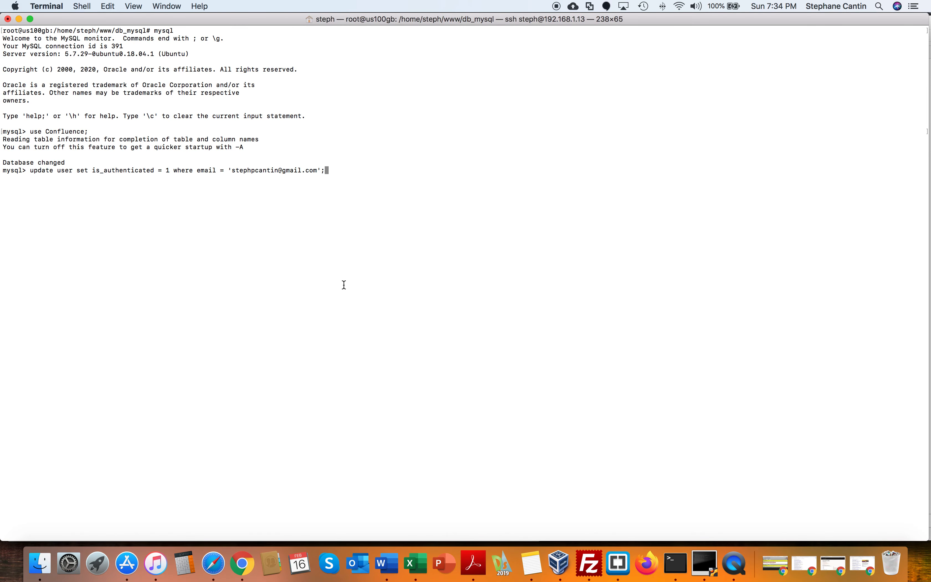
pyautogui.press('Return')
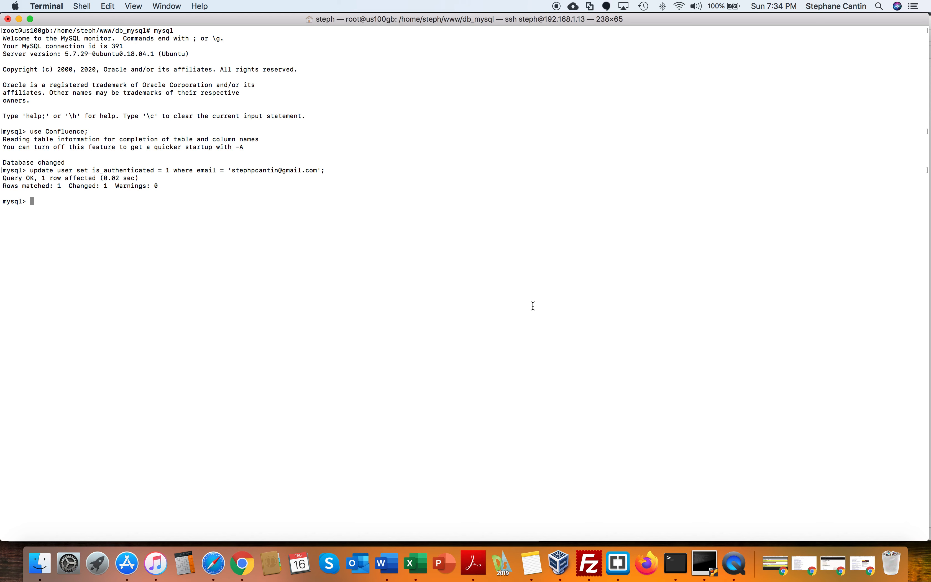
# Return to the browser, enter the account password in the login form and submit it
pyautogui.hotkey('ctrl', 'Right')
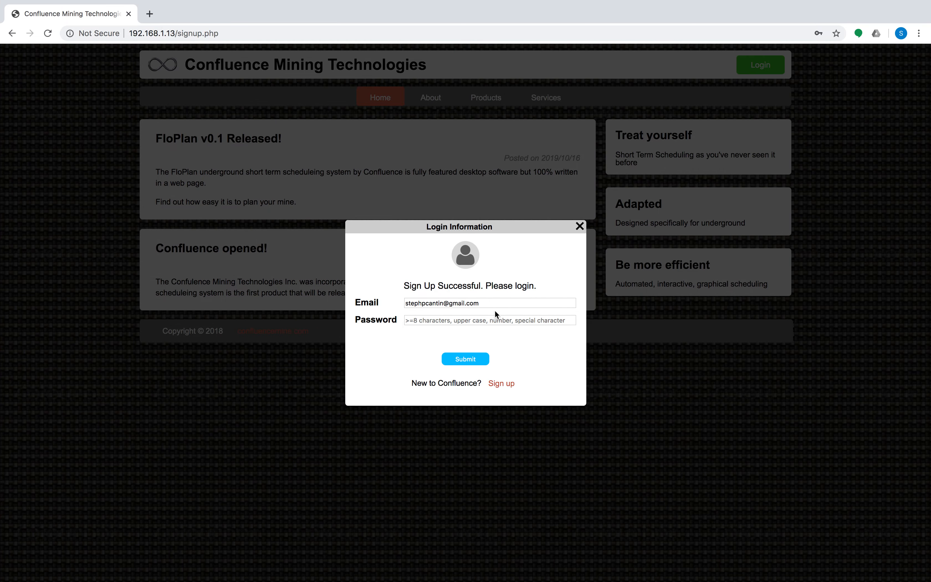
pyautogui.click(488, 320)
pyautogui.click(478, 341)
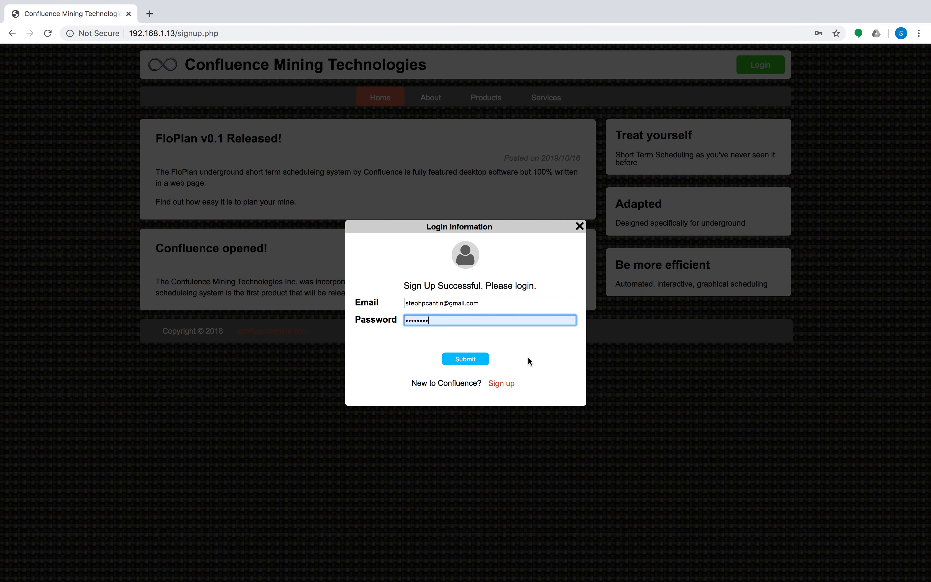
pyautogui.click(469, 360)
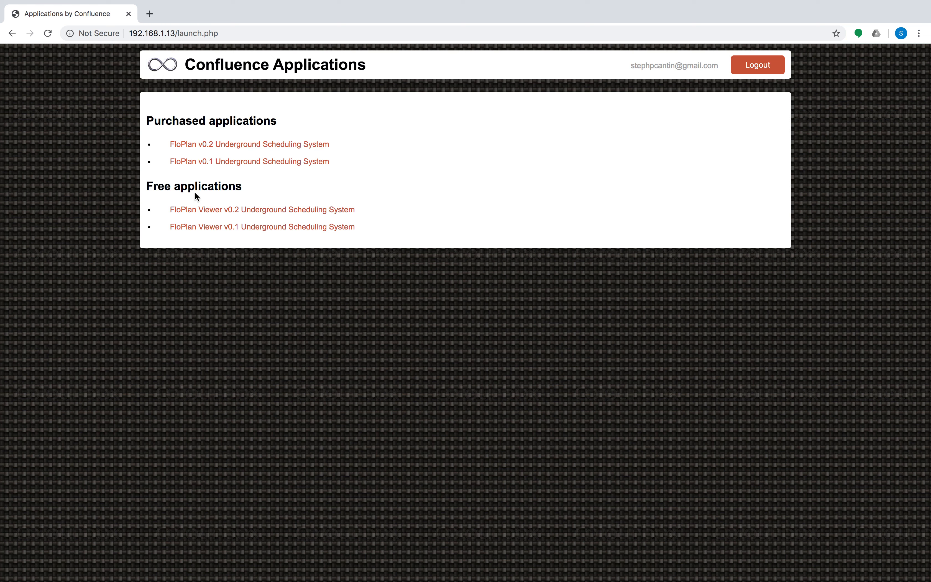
# Open FloPlan v0.1 Underground Scheduling System from the purchased applications
pyautogui.moveTo(172, 120); pyautogui.dragTo(243, 121)
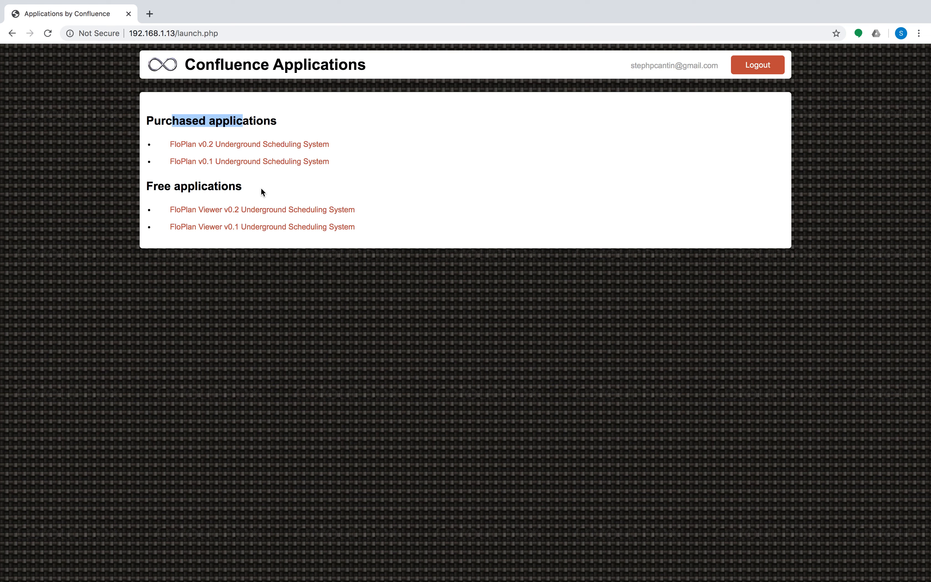
pyautogui.click(220, 163)
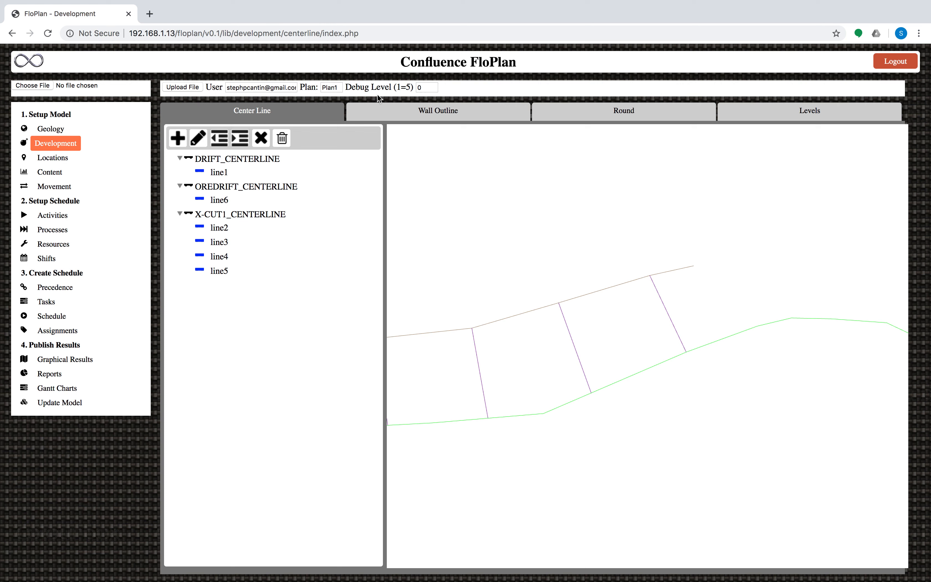
# Upload the centerline file czone tunnels_center_lines_only_sml_1L0R.dxf into the Development Center Line view
pyautogui.click(33, 86)
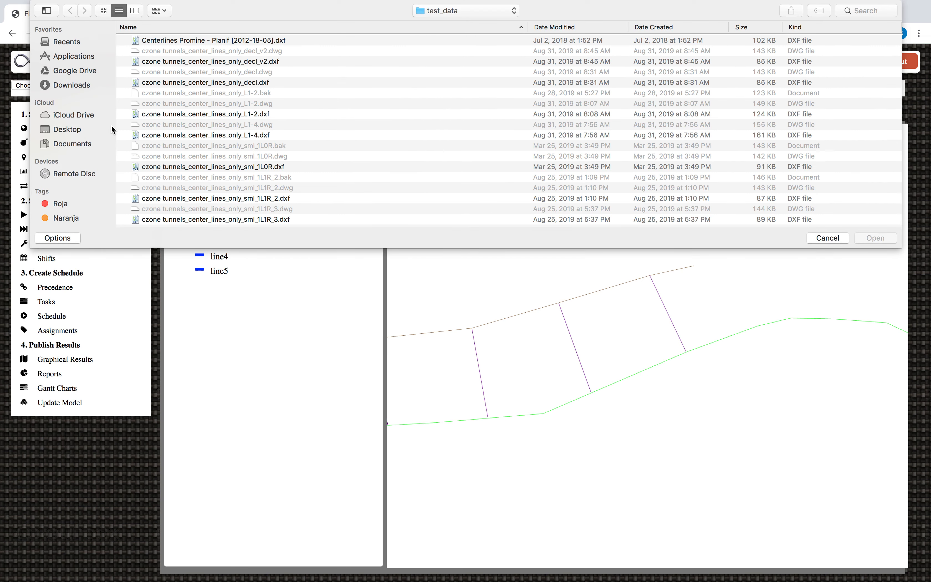
pyautogui.click(263, 168)
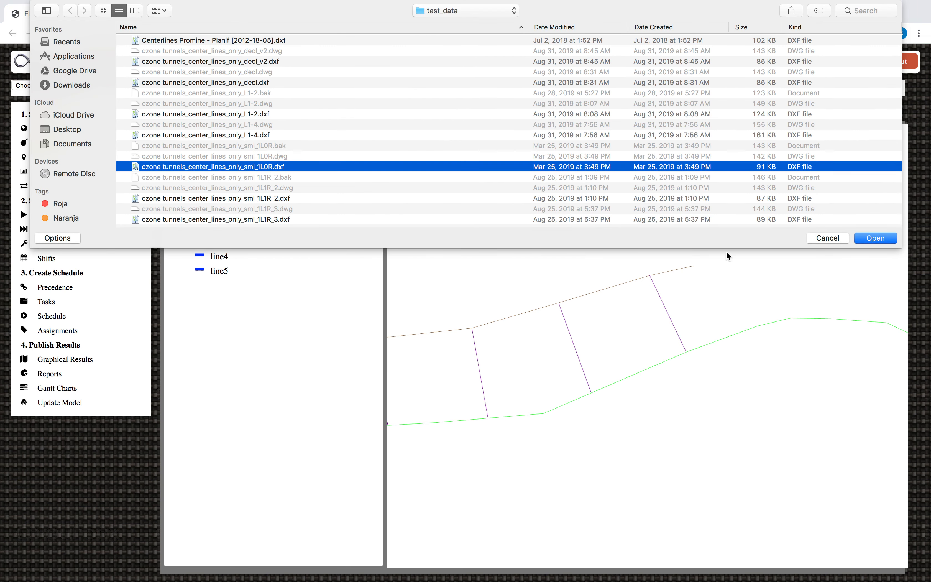
pyautogui.click(874, 238)
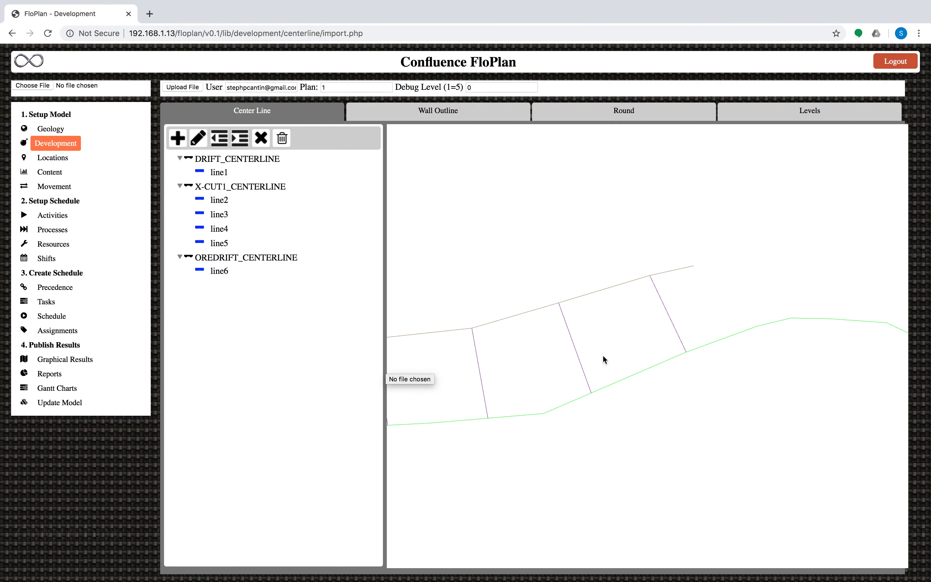
pyautogui.scroll(-5, 603, 358)
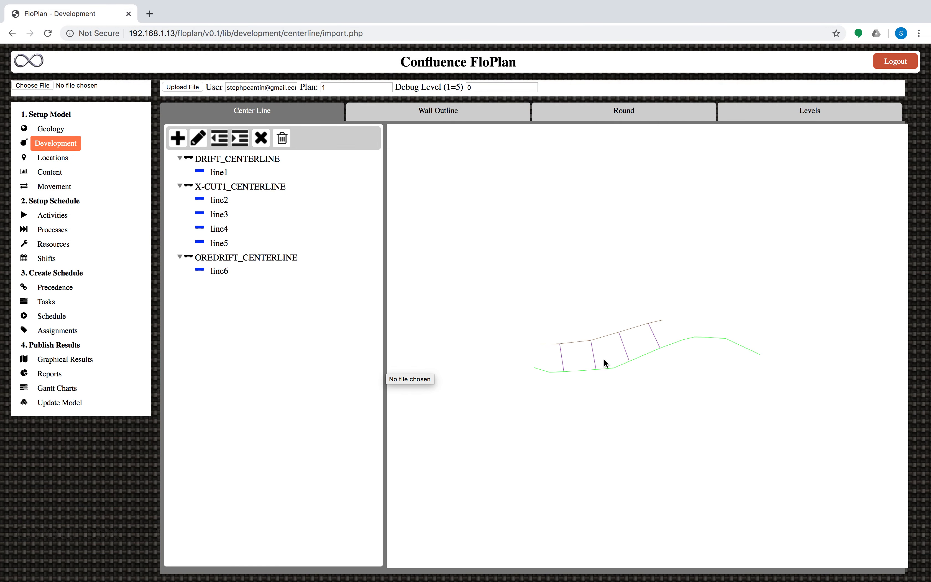
pyautogui.moveTo(609, 378); pyautogui.dragTo(613, 328)
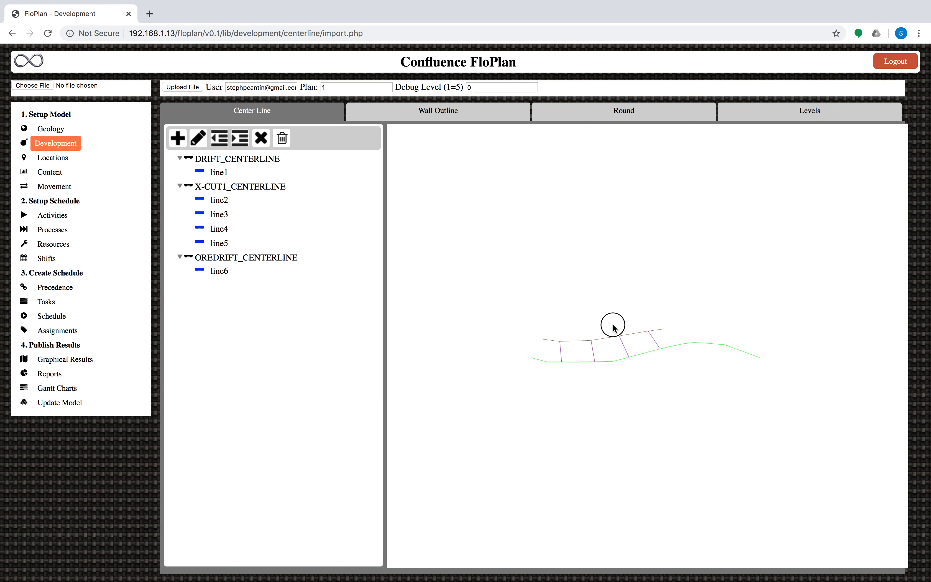
# Generate the wall outlines for the centerlines with Create Walls on the Wall Outline tab
pyautogui.click(440, 112)
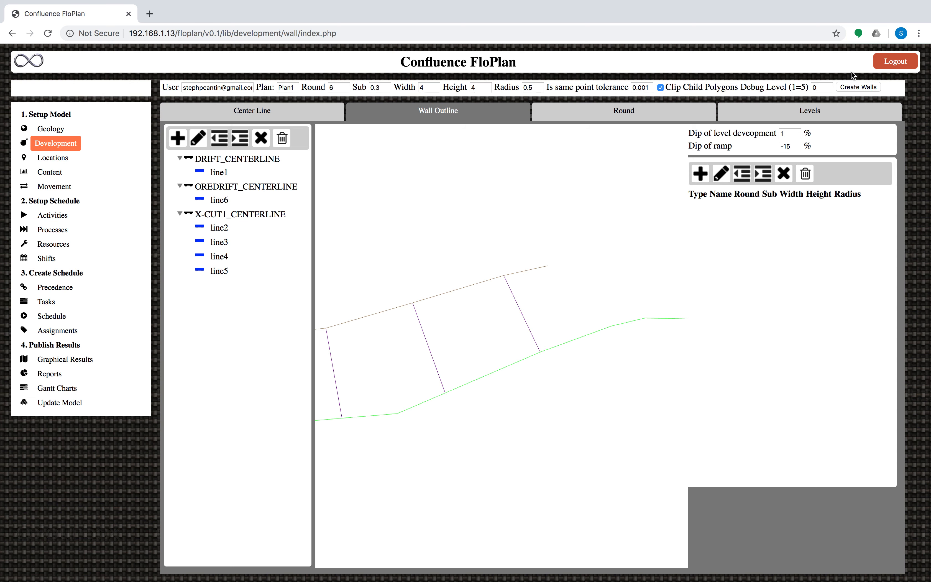
pyautogui.click(875, 86)
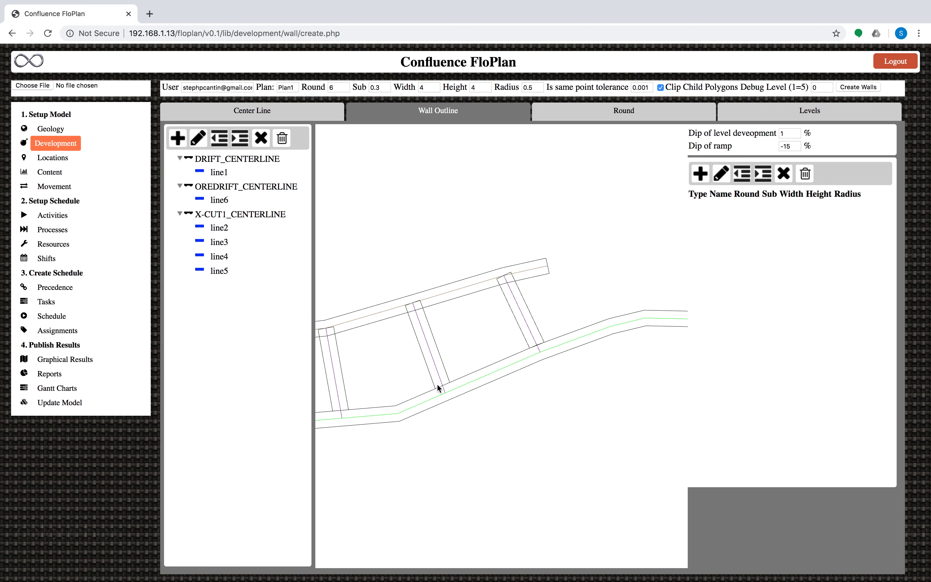
# Open Tasks, set the schedule start date to 2020-02-19, and create the schedule
pyautogui.click(57, 301)
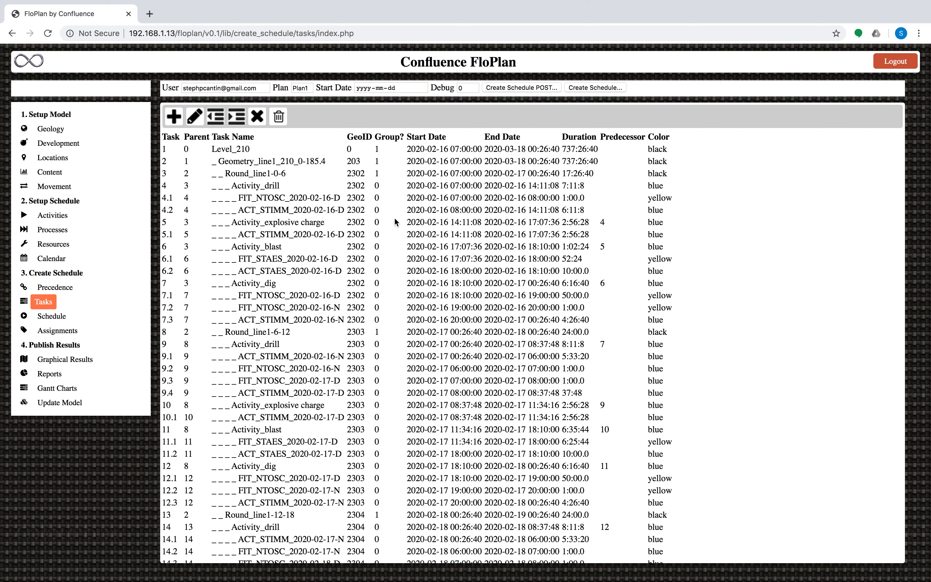
pyautogui.click(423, 88)
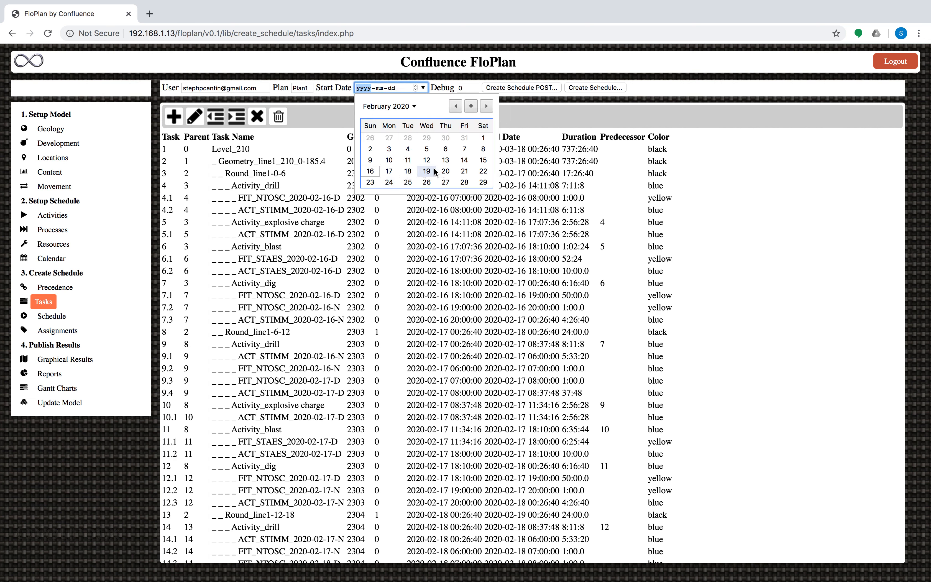
pyautogui.click(426, 171)
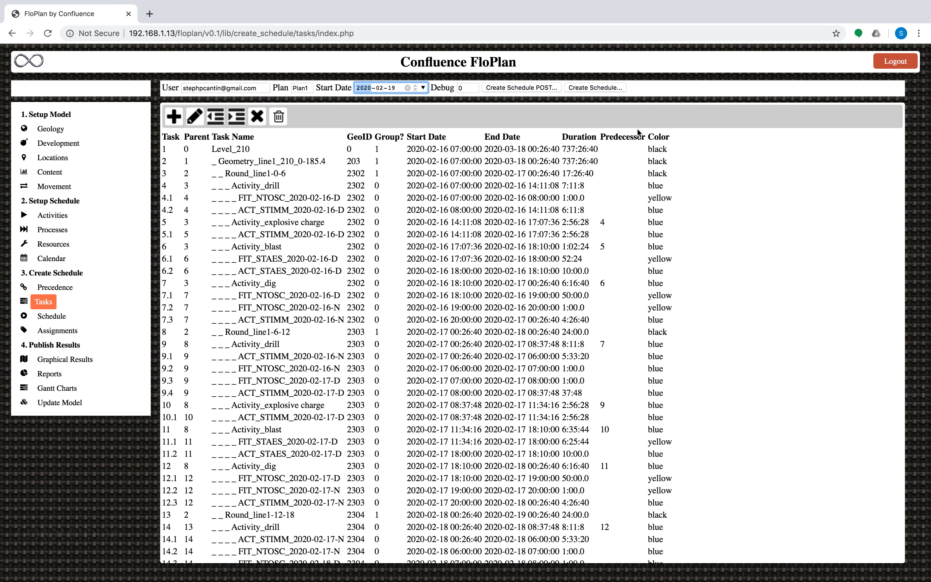
pyautogui.click(596, 88)
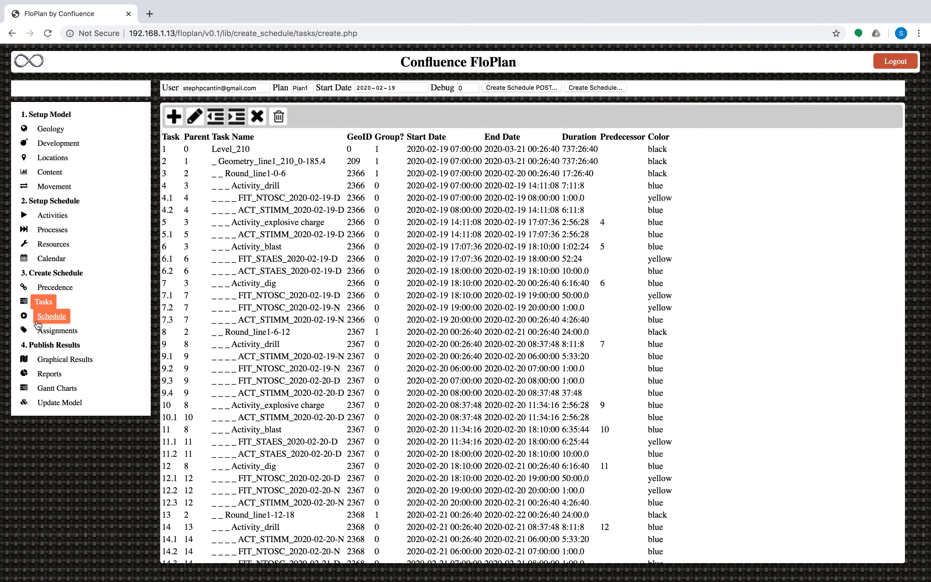
# Open the Schedule view, set spacing to minimum, and turn on Collapse Round
pyautogui.click(48, 319)
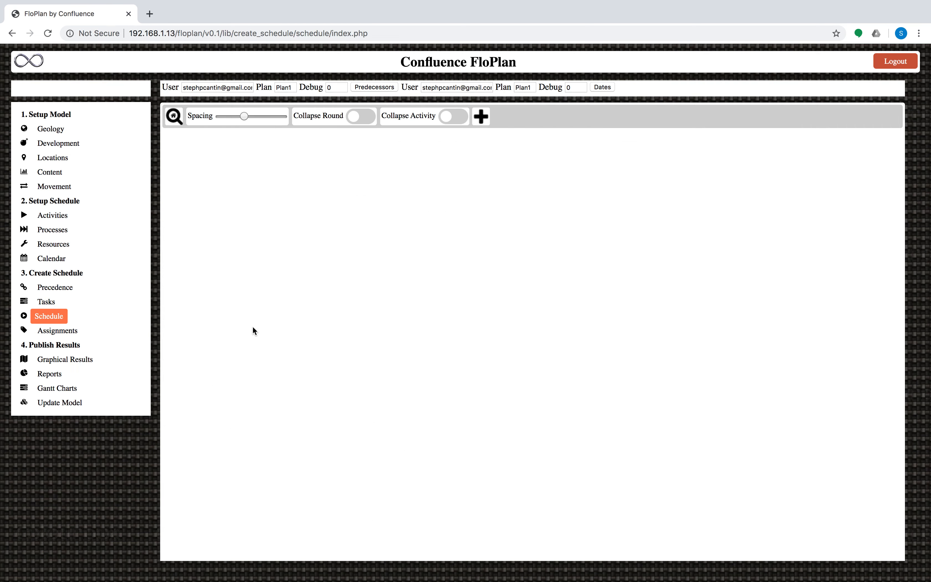
pyautogui.moveTo(244, 116); pyautogui.dragTo(219, 116)
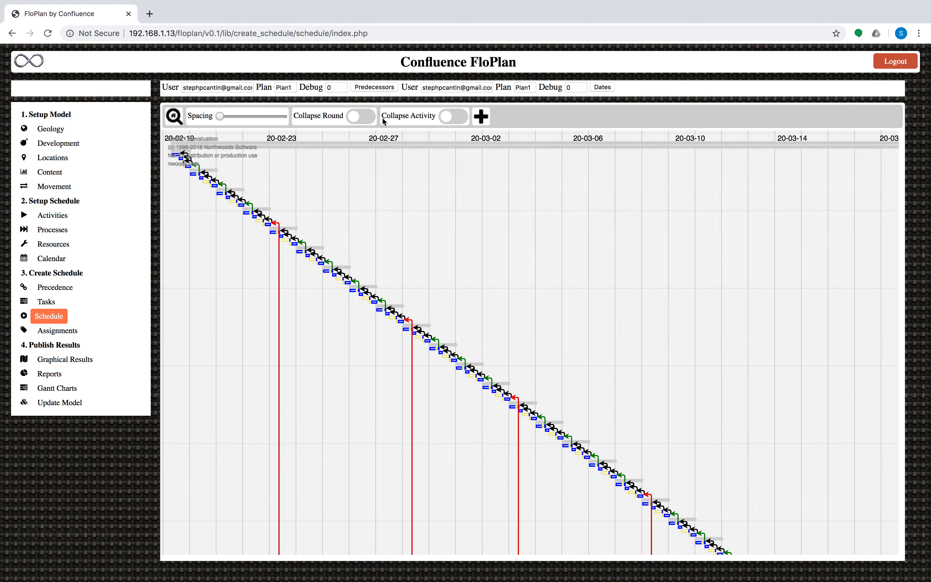
pyautogui.click(364, 122)
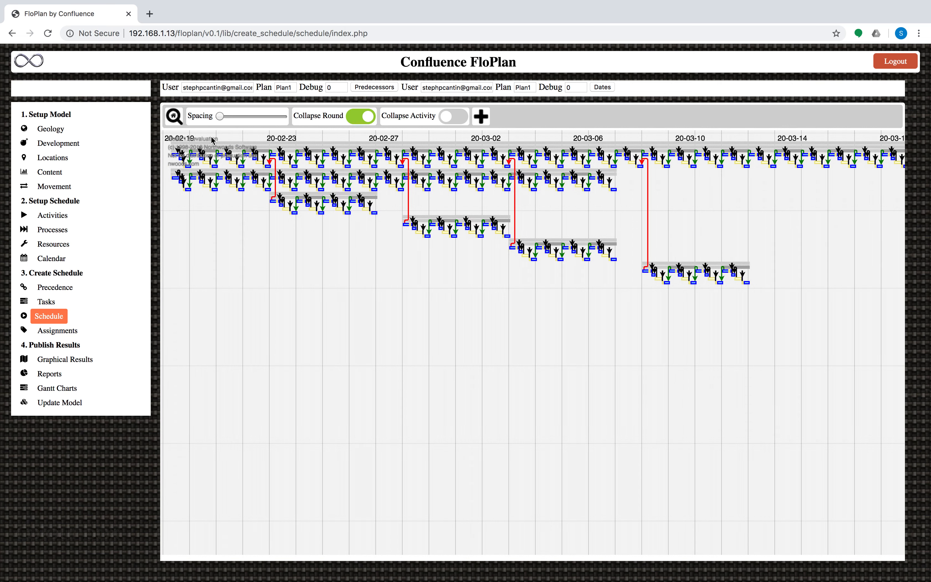
pyautogui.scroll(5, 330, 218)
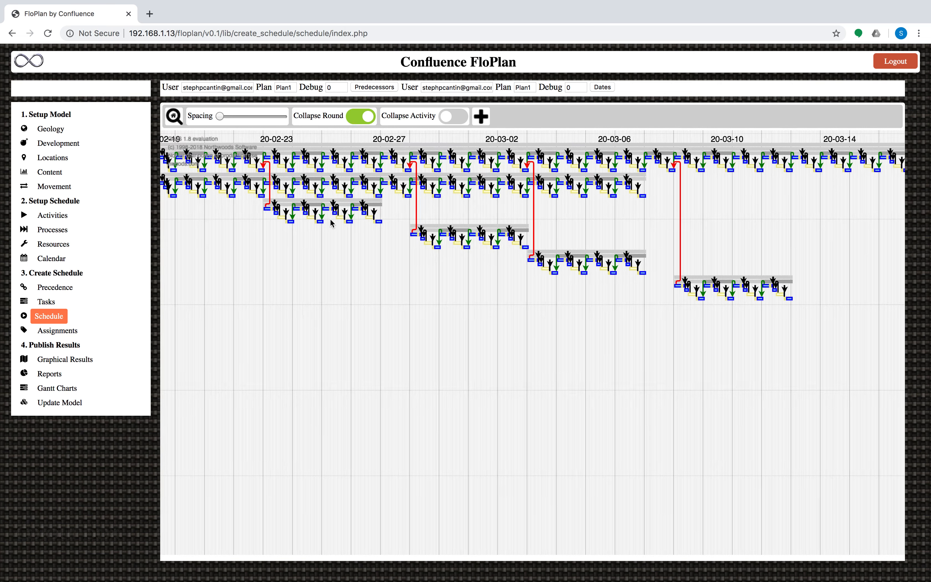
pyautogui.scroll(-5, 330, 219)
pyautogui.scroll(-2, 333, 222)
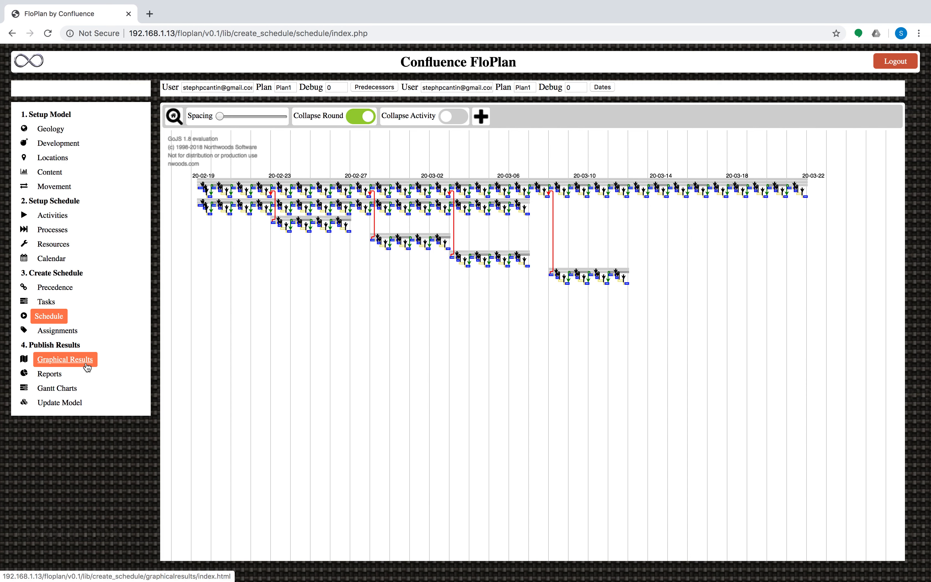
# Open the production physicals report and group it by Week
pyautogui.click(67, 374)
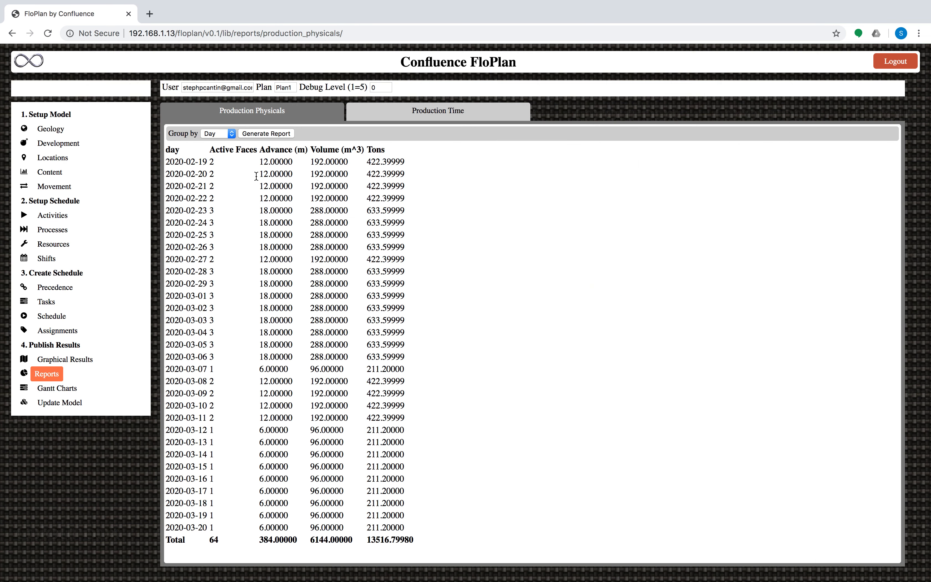
pyautogui.click(215, 134)
pyautogui.click(216, 141)
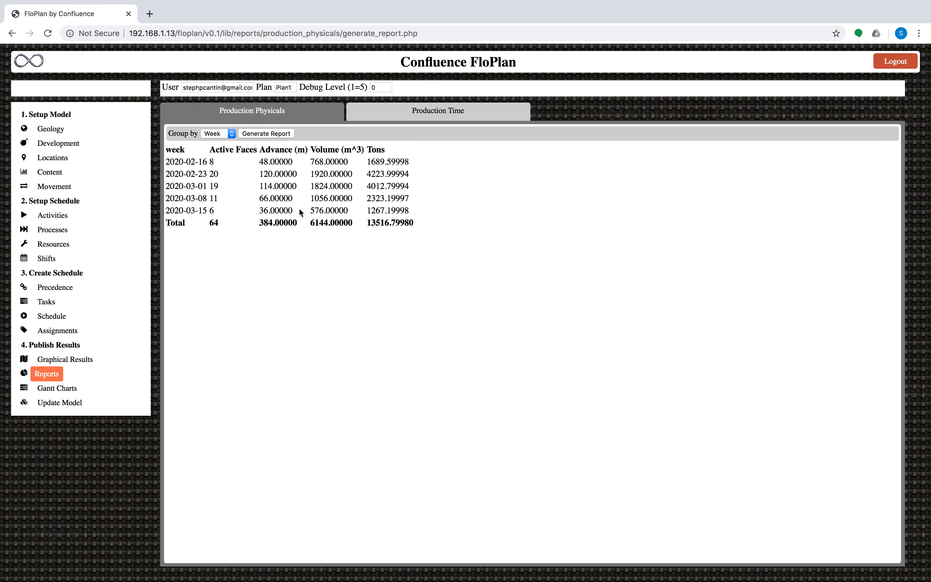
# Go back through the browser history to the Wall Outline page
pyautogui.rightClick(13, 33)
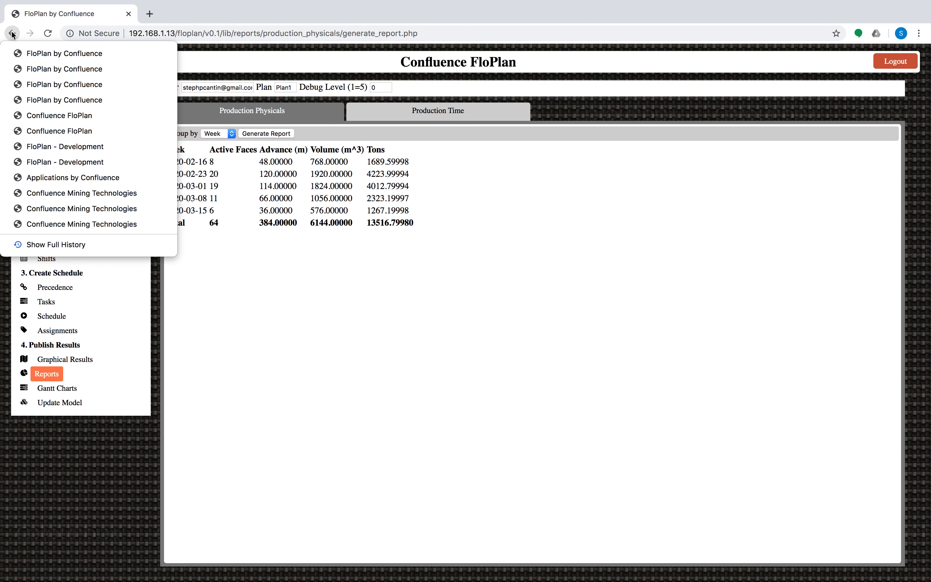
pyautogui.click(63, 116)
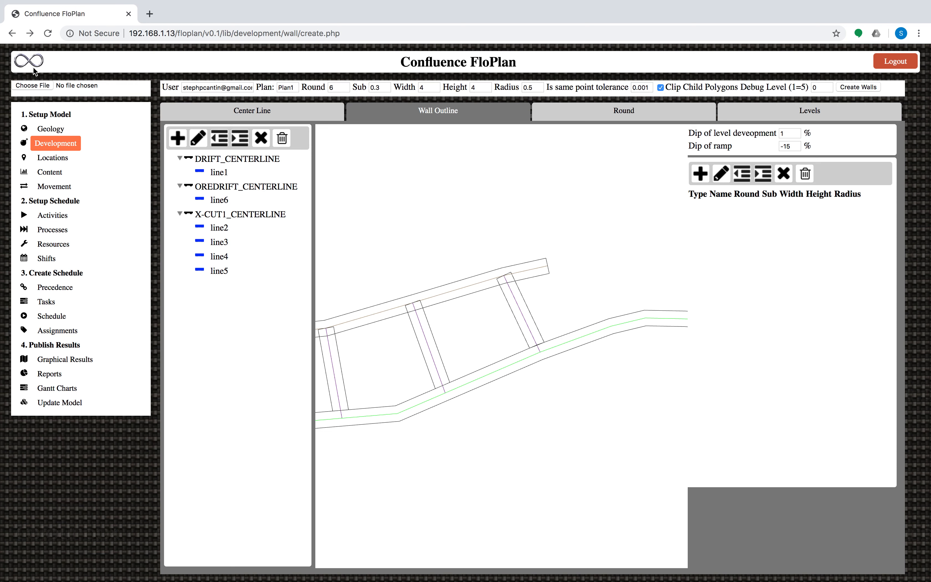
# Go back through the browser history to the Confluence home page and open the applications launcher
pyautogui.rightClick(12, 33)
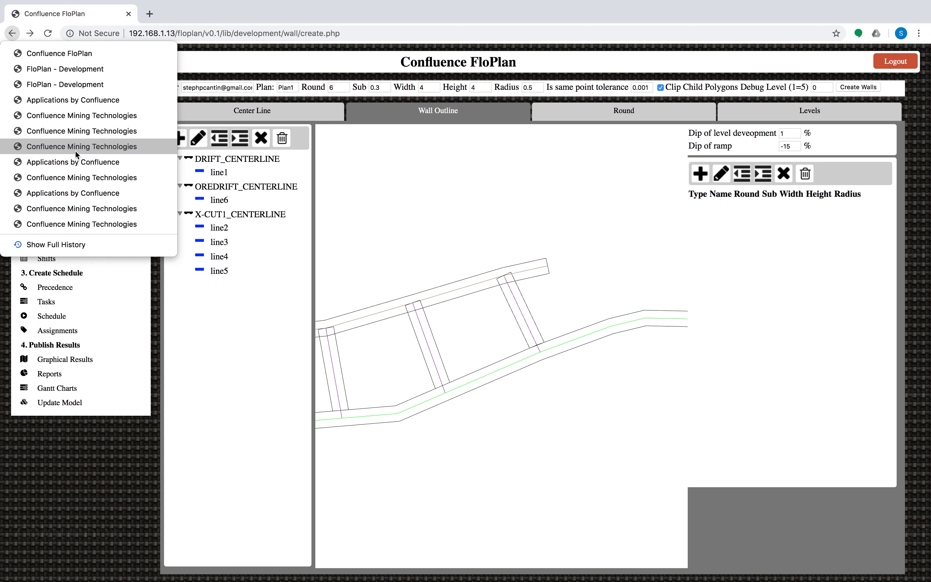
pyautogui.click(133, 147)
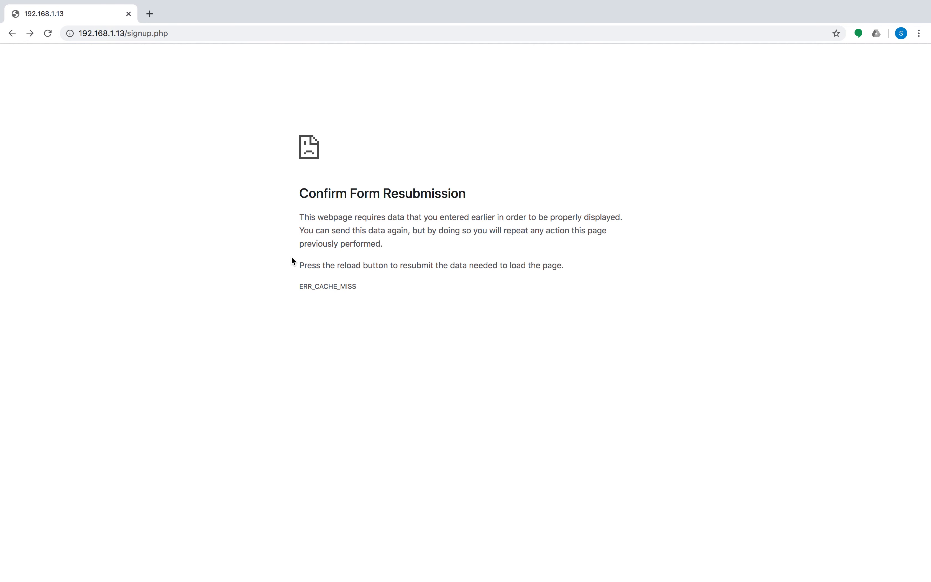
pyautogui.click(12, 33)
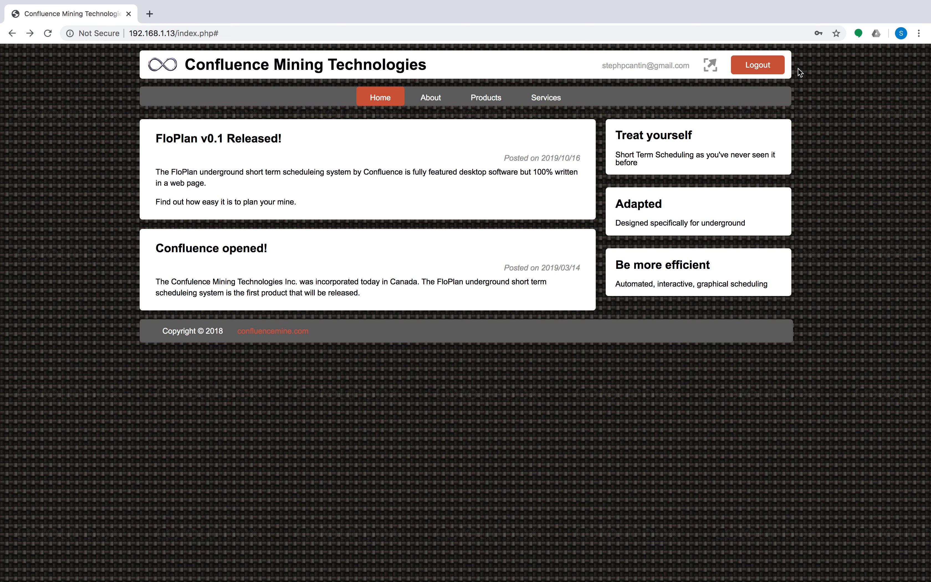
pyautogui.click(711, 66)
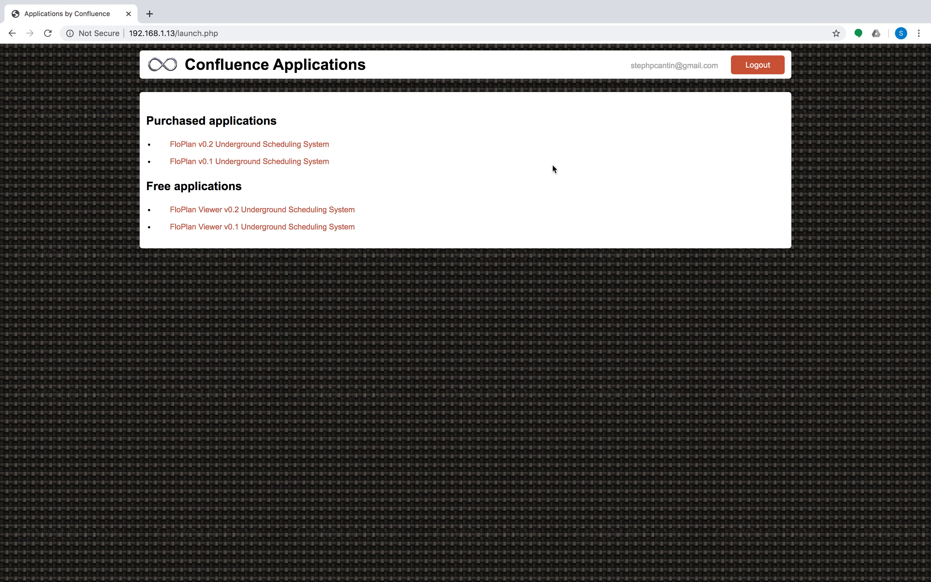
# Launch FloPlan v0.2 Underground Scheduling System and open the Geology density table
pyautogui.click(229, 148)
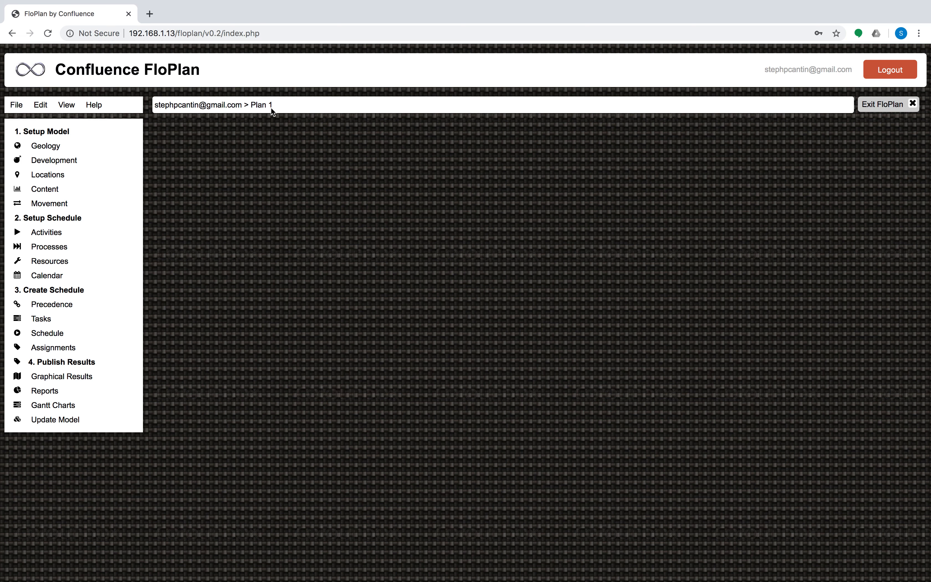
pyautogui.click(882, 104)
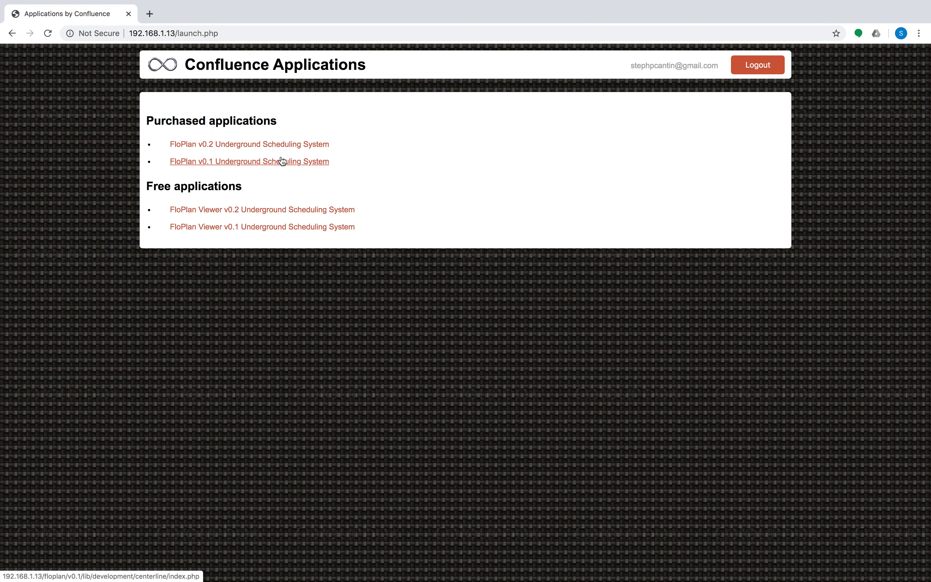
pyautogui.click(234, 145)
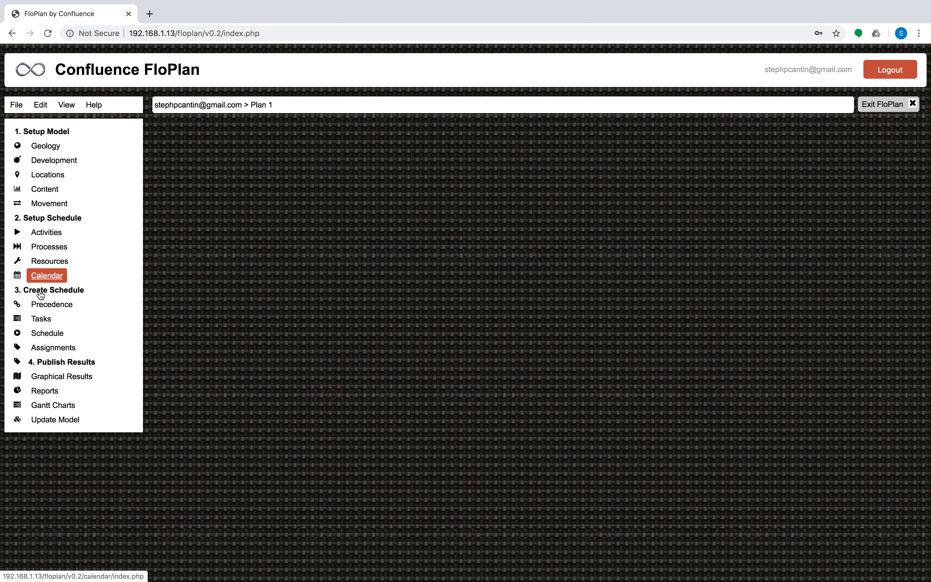
pyautogui.click(46, 148)
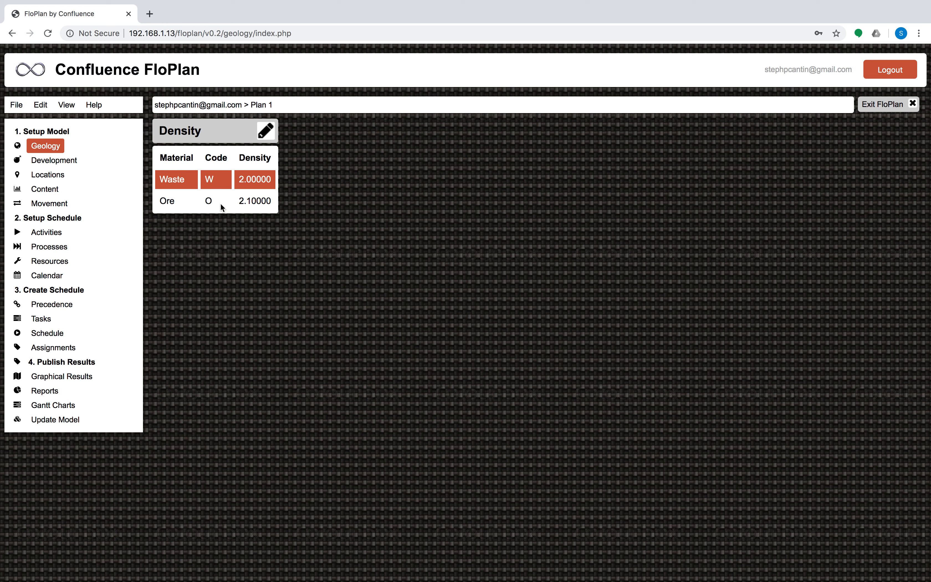
# Edit the Waste material to name Desmonte, code D, and density 1.9, then save
pyautogui.click(266, 130)
pyautogui.moveTo(464, 298); pyautogui.dragTo(360, 297)
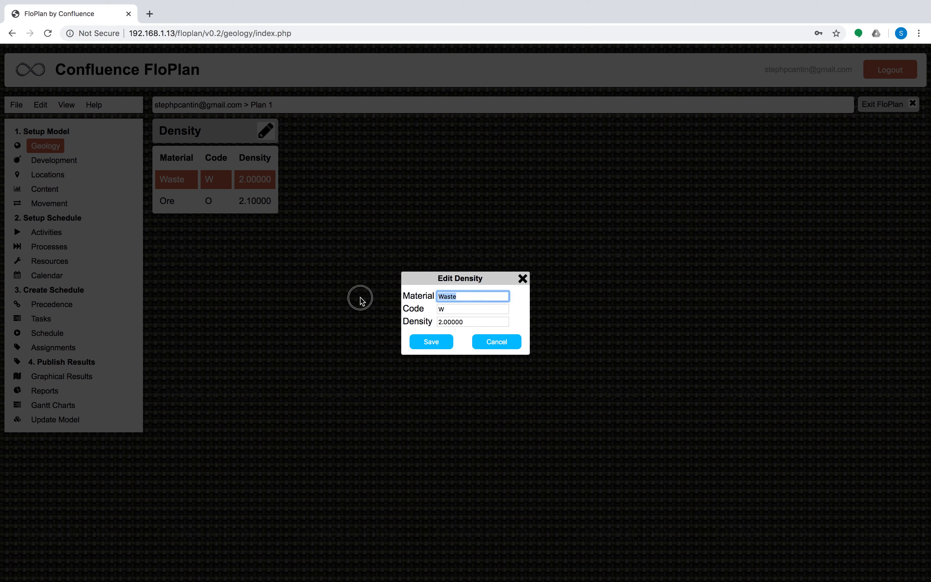
pyautogui.write('Desmont')
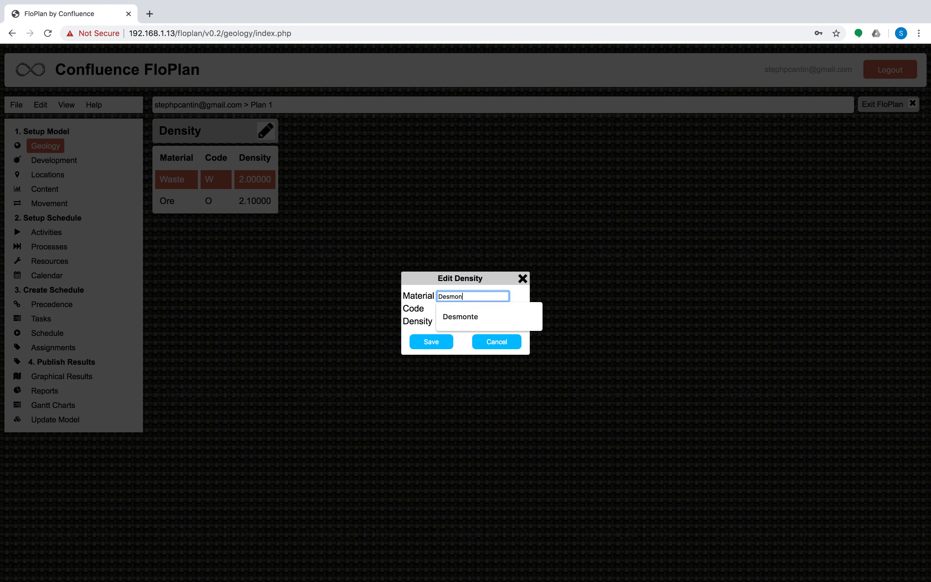
pyautogui.press('Down')
pyautogui.press('Return')
pyautogui.press('Tab')
pyautogui.write('D')
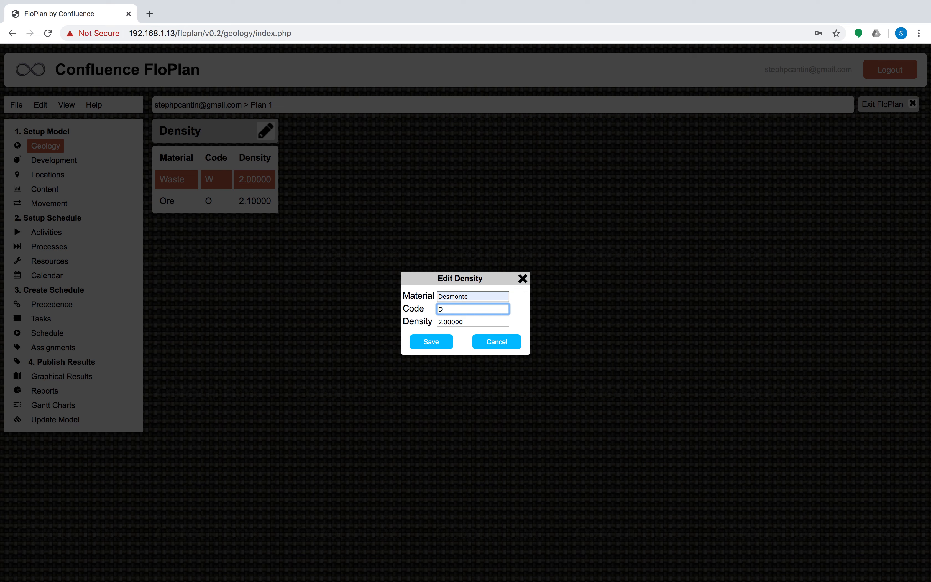
pyautogui.press('Tab')
pyautogui.write('1.9')
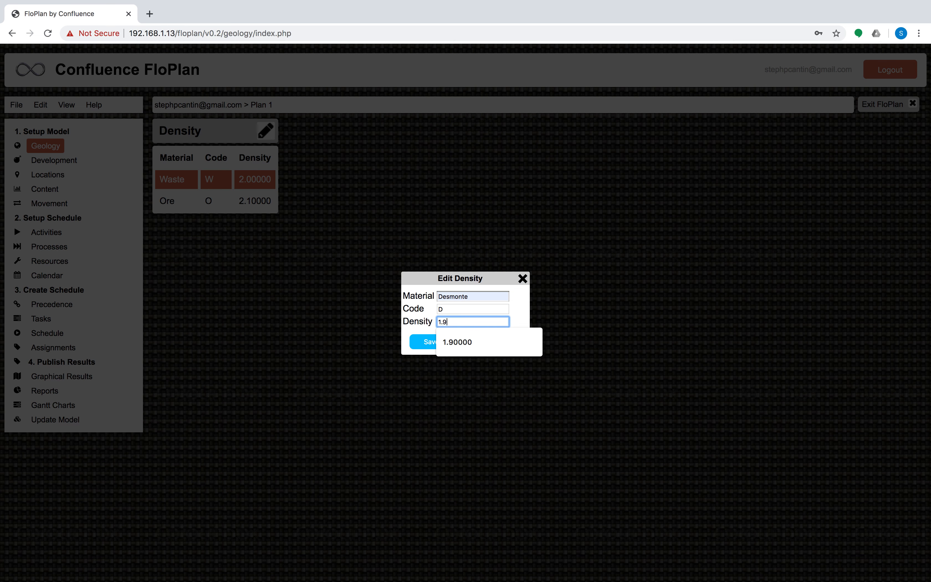
pyautogui.press('Escape')
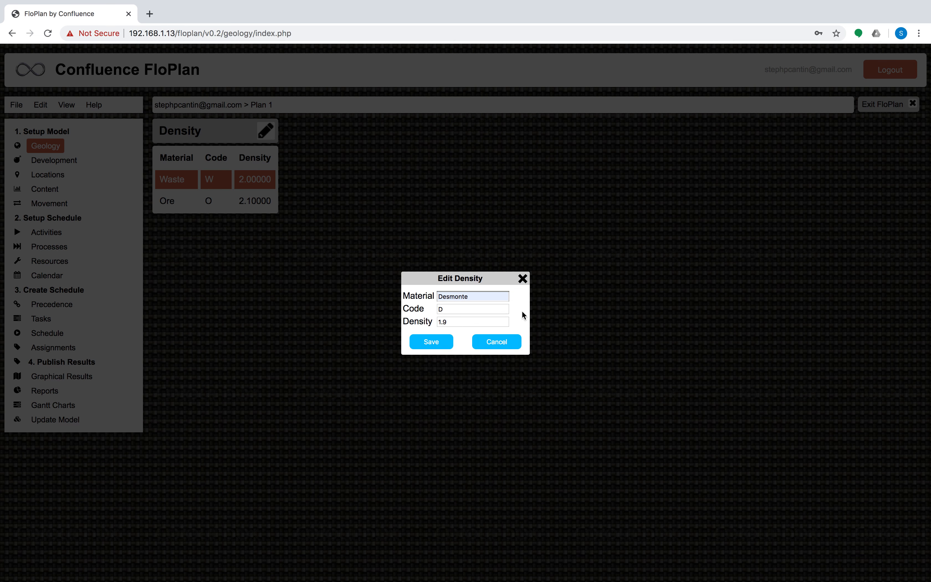
pyautogui.click(425, 346)
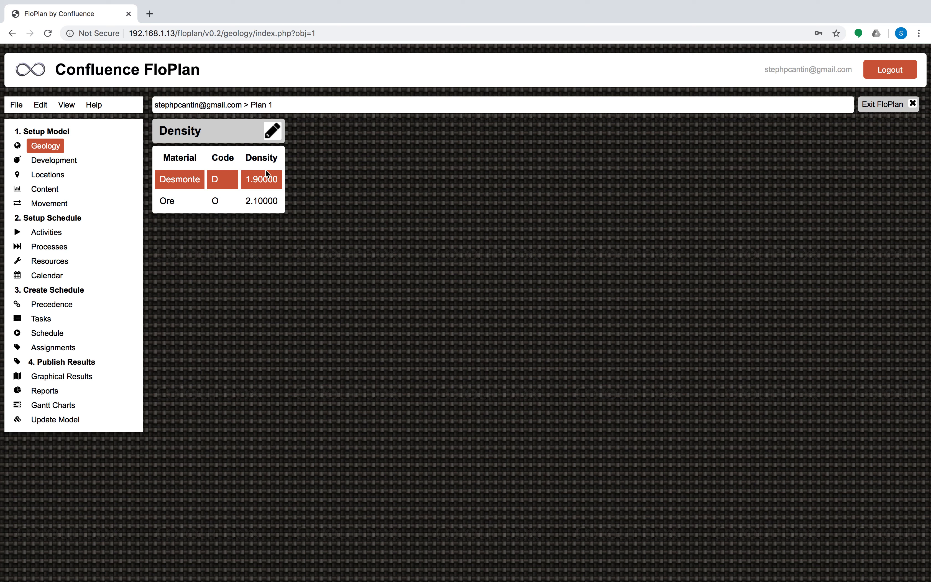
# Rename the Ore material to Oro and set its density to 2.2, then save and return to the table
pyautogui.click(259, 200)
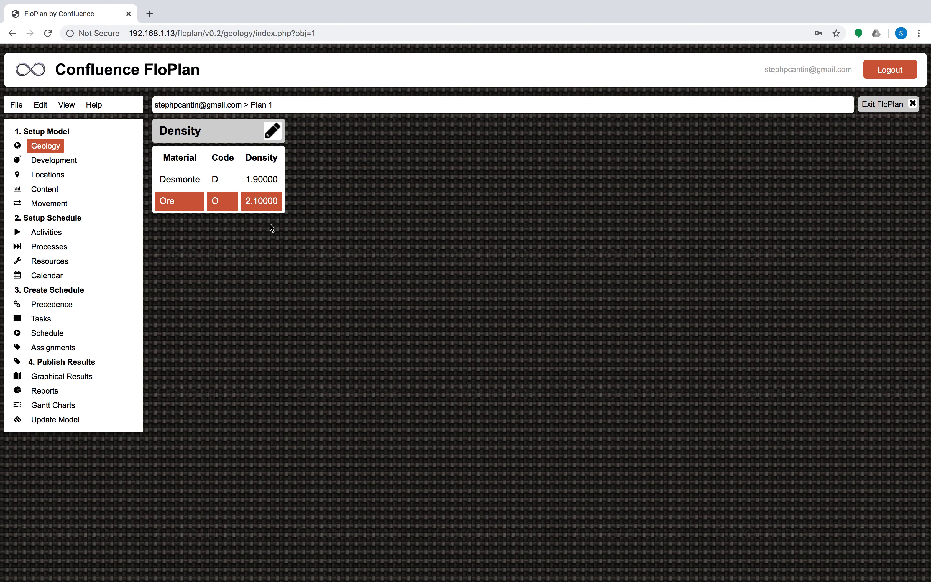
pyautogui.click(269, 130)
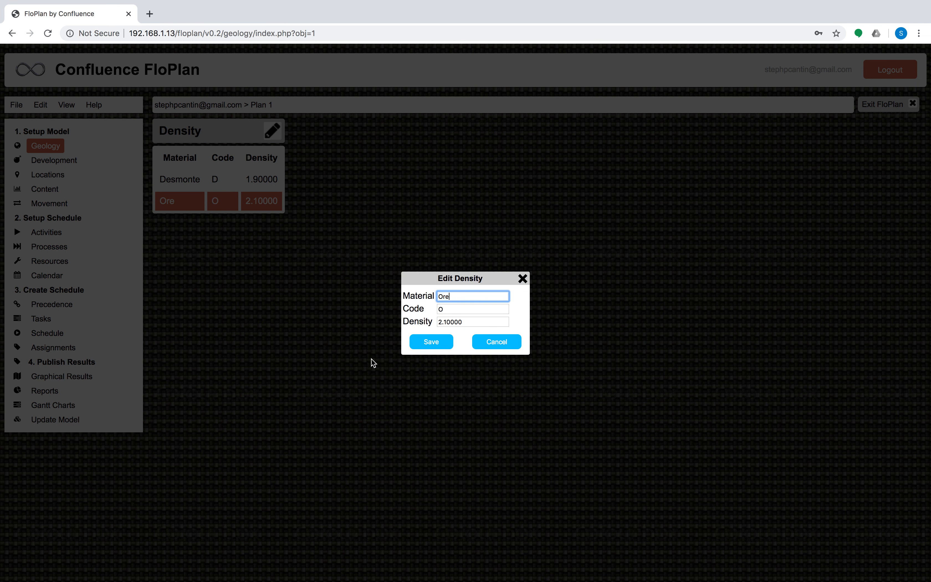
pyautogui.press('BackSpace')
pyautogui.write('o')
pyautogui.press('Tab')
pyautogui.press('Tab')
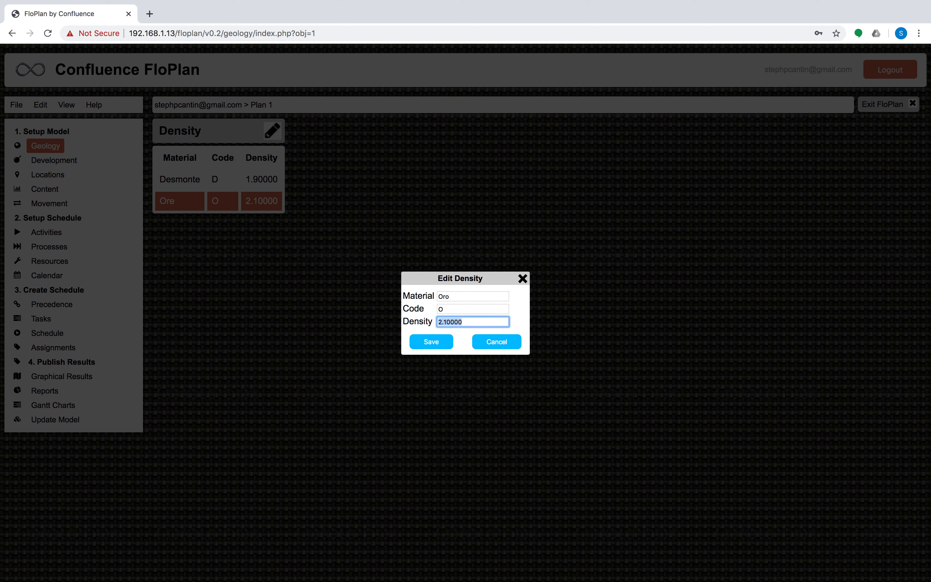
pyautogui.press('Right')
pyautogui.click(447, 322)
pyautogui.press('BackSpace')
pyautogui.write('2')
pyautogui.click(428, 342)
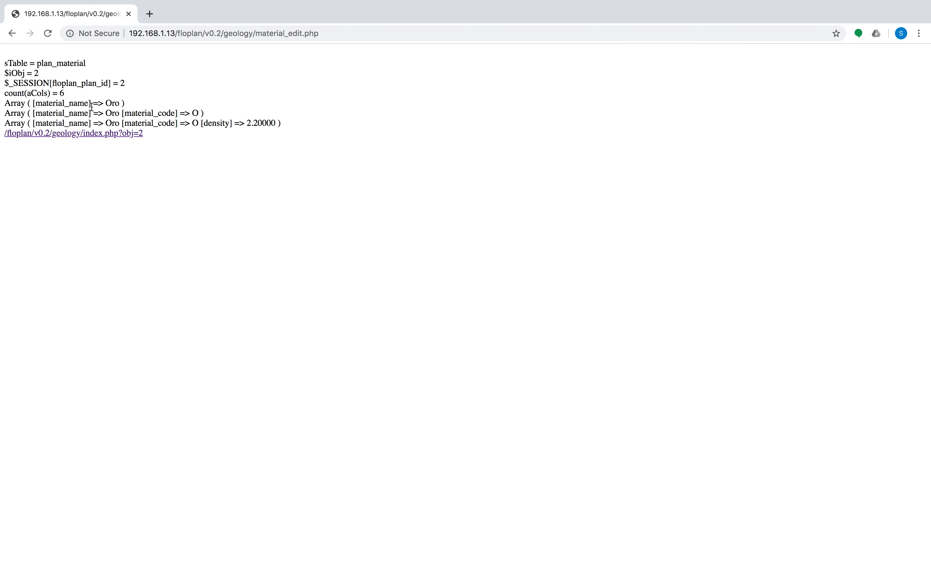
pyautogui.click(79, 133)
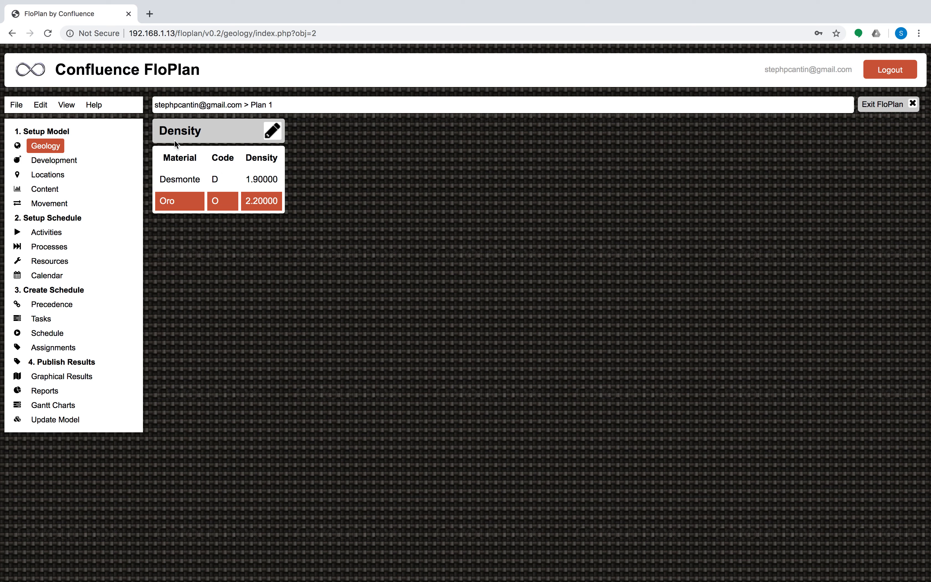
# Create a new plan named Plan 2
pyautogui.click(15, 106)
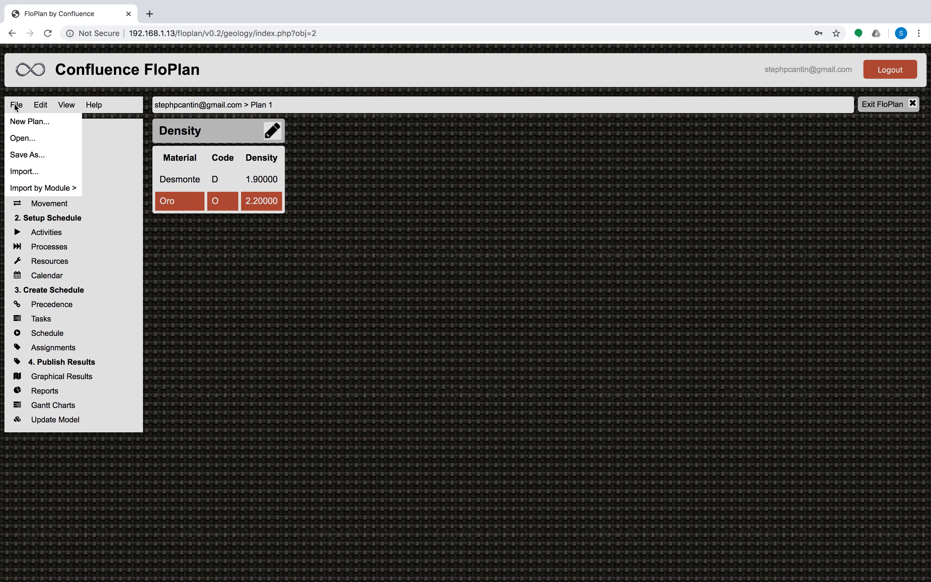
pyautogui.click(30, 124)
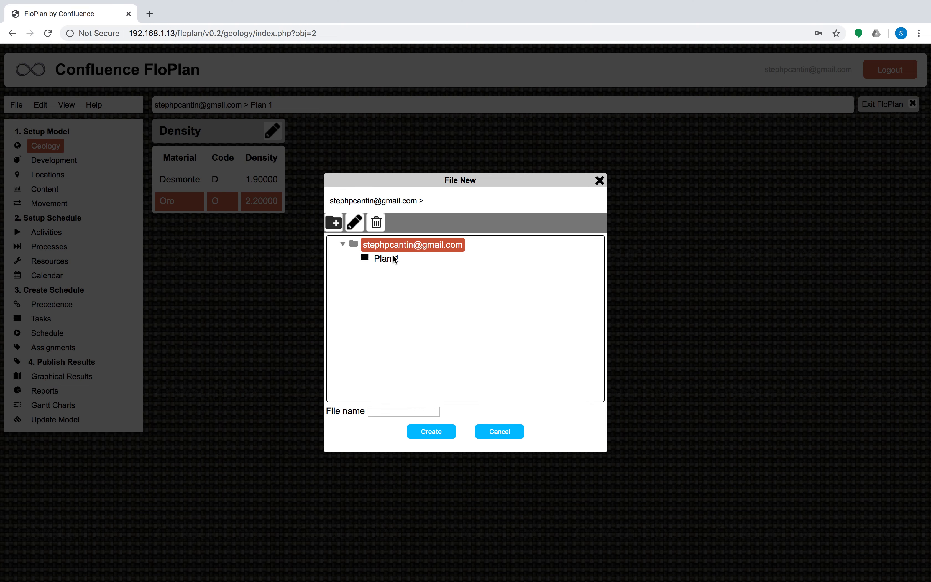
pyautogui.click(396, 410)
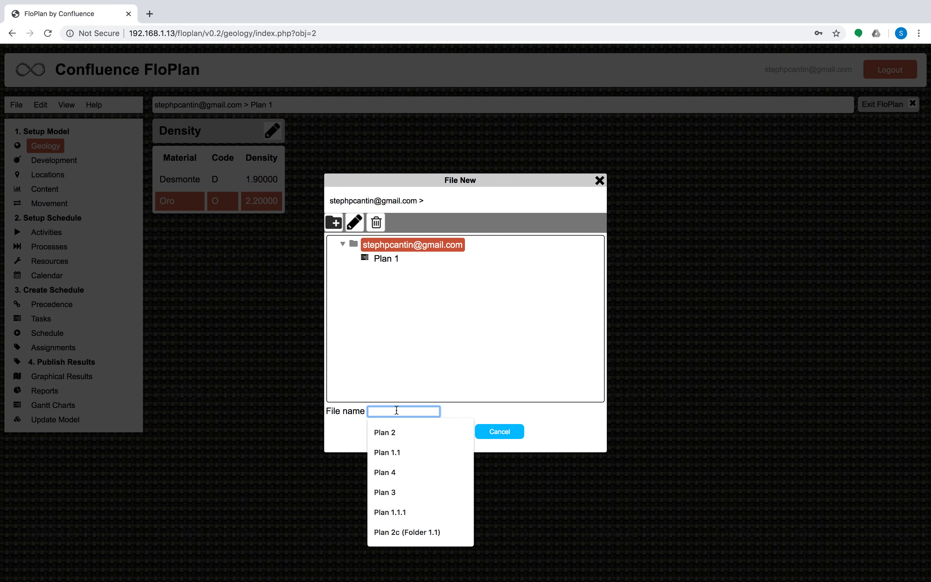
pyautogui.click(396, 432)
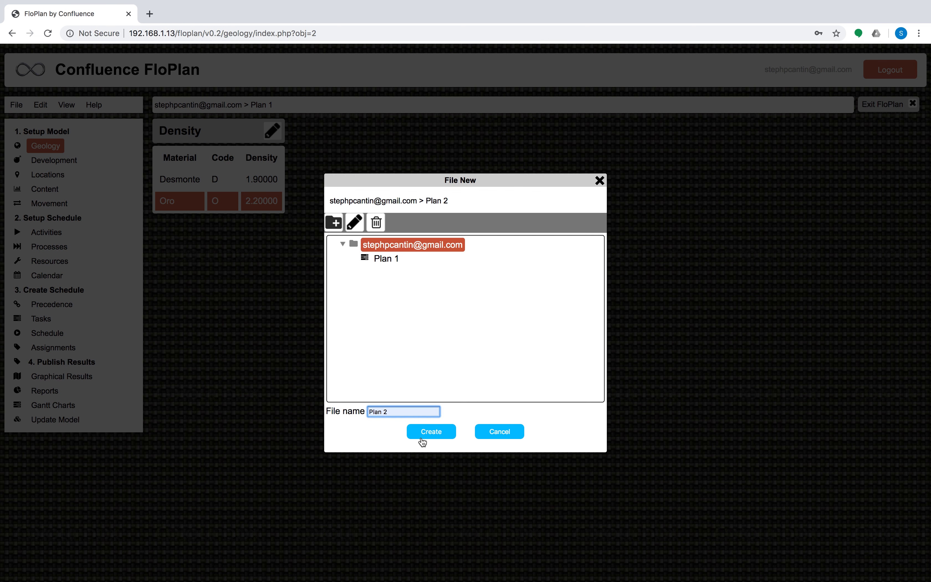
pyautogui.click(444, 437)
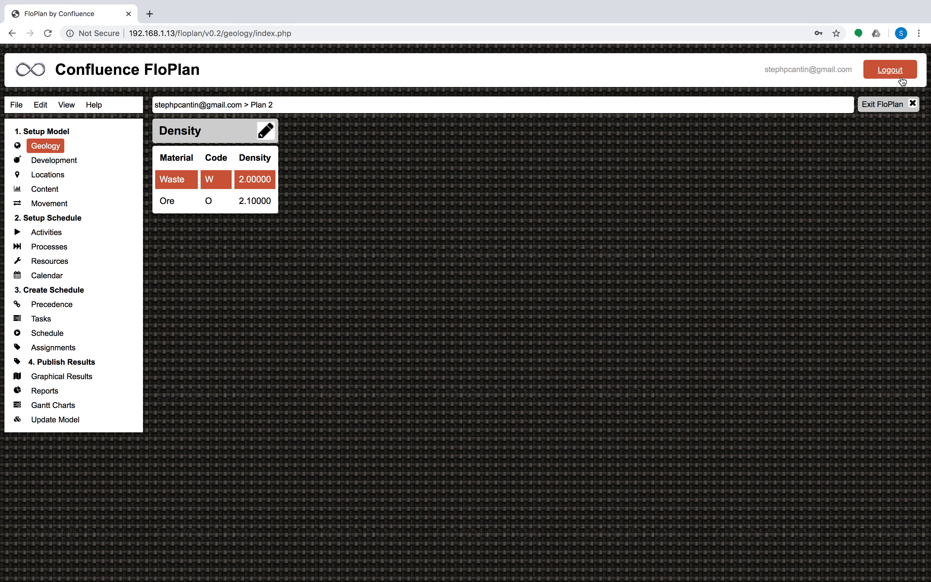
# Log out of the site and log back in with the account e-mail and password
pyautogui.click(892, 107)
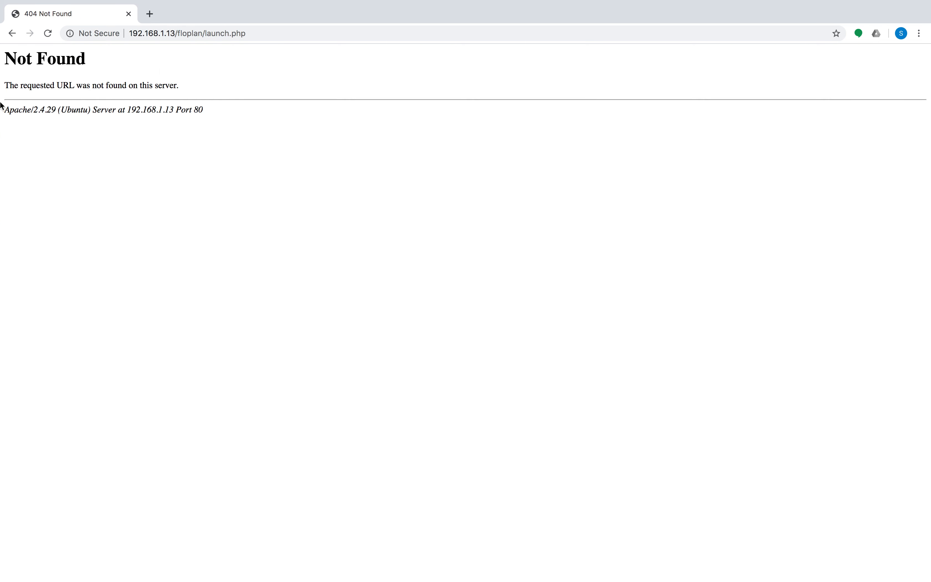
pyautogui.click(11, 33)
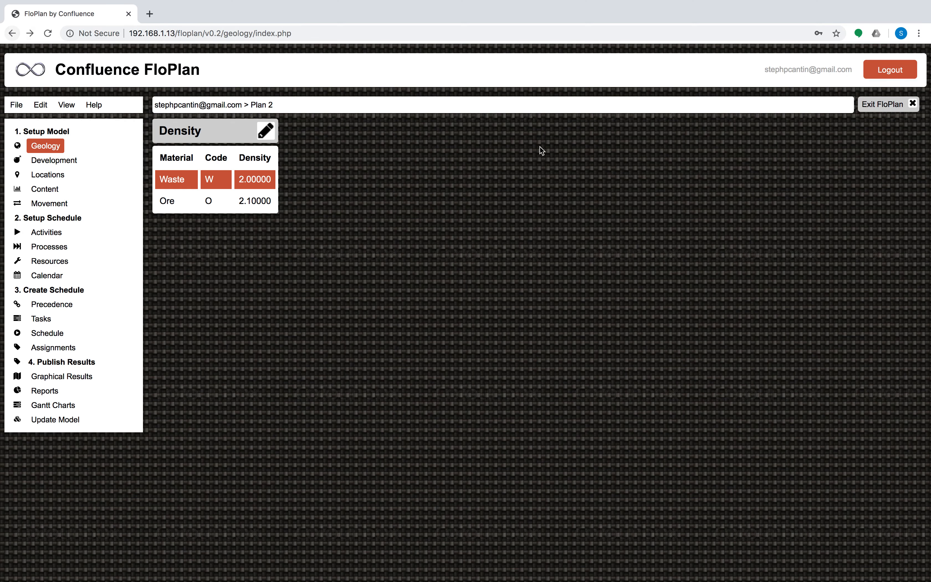
pyautogui.click(888, 70)
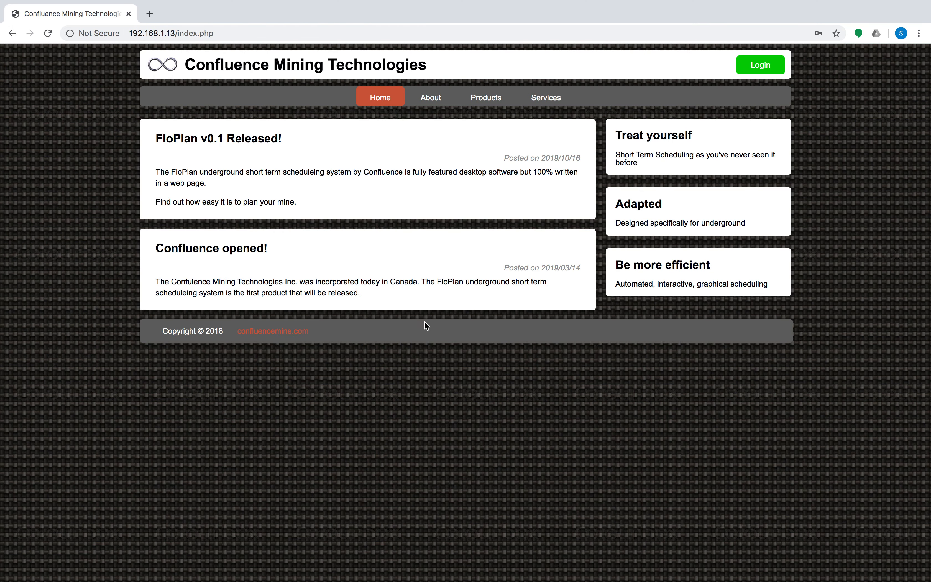
pyautogui.click(764, 68)
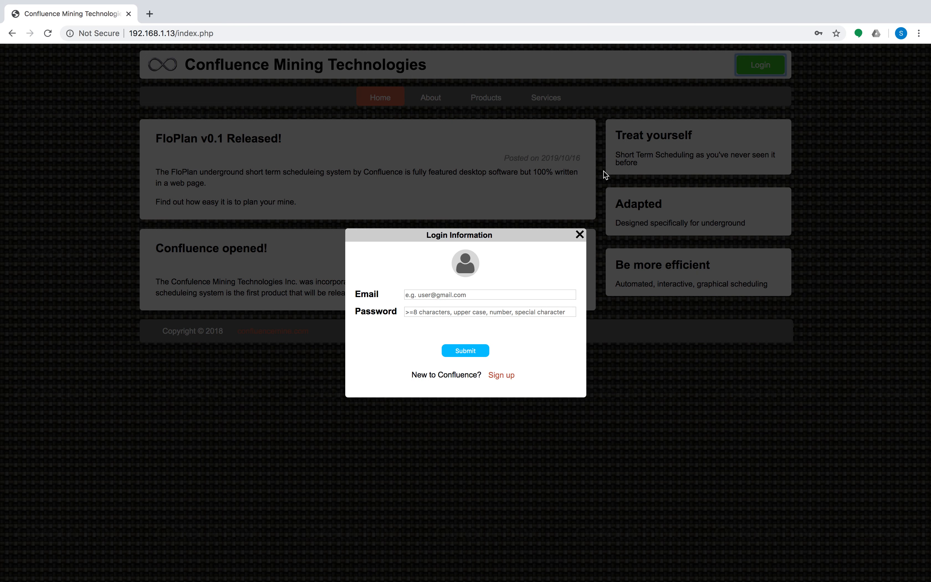
pyautogui.click(496, 290)
pyautogui.click(479, 325)
pyautogui.click(464, 351)
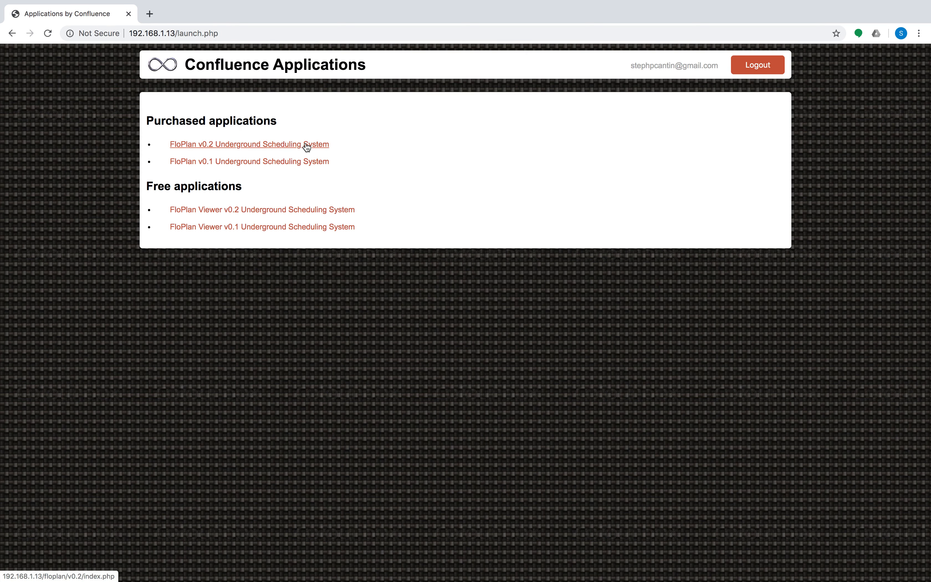
# Launch FloPlan v0.2 and open Plan 1 from the file list
pyautogui.click(314, 148)
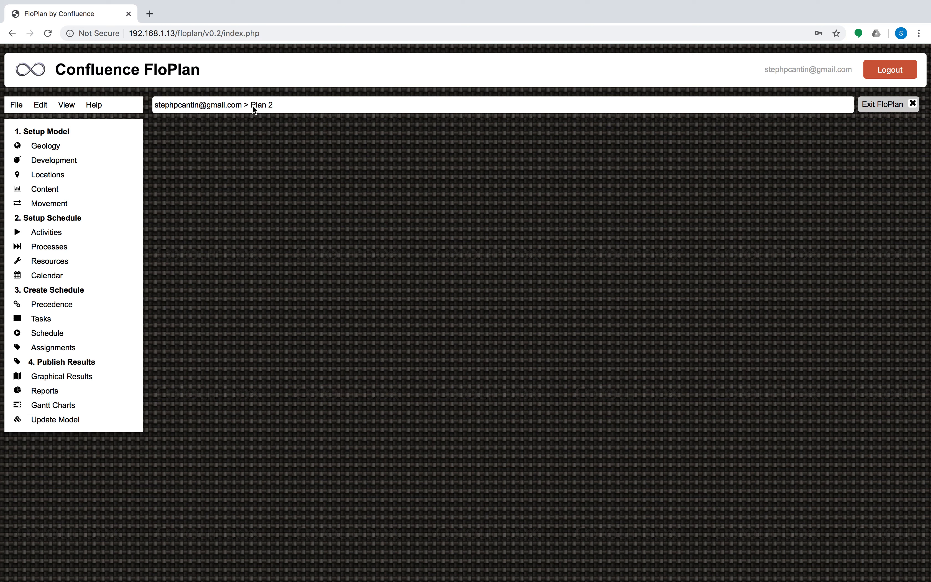
pyautogui.click(45, 145)
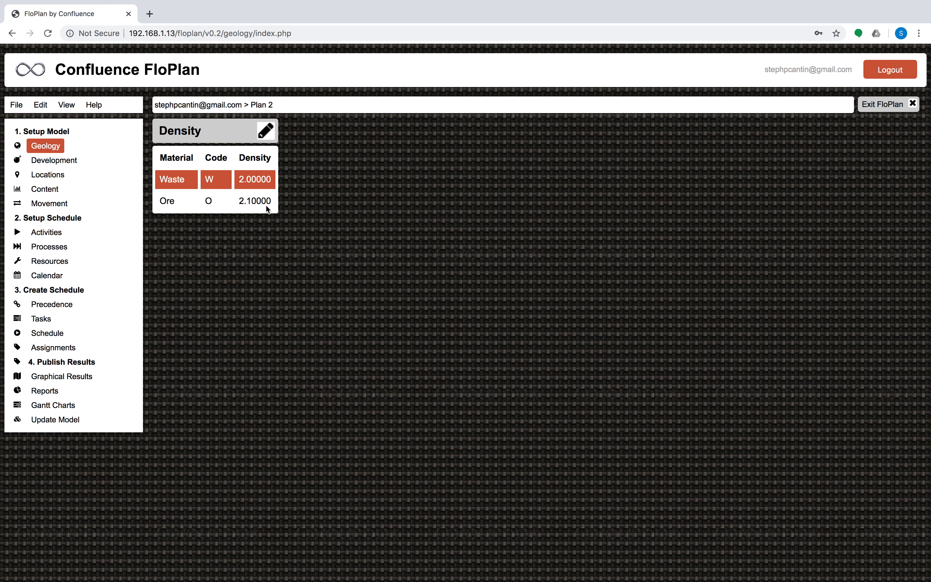
pyautogui.click(16, 106)
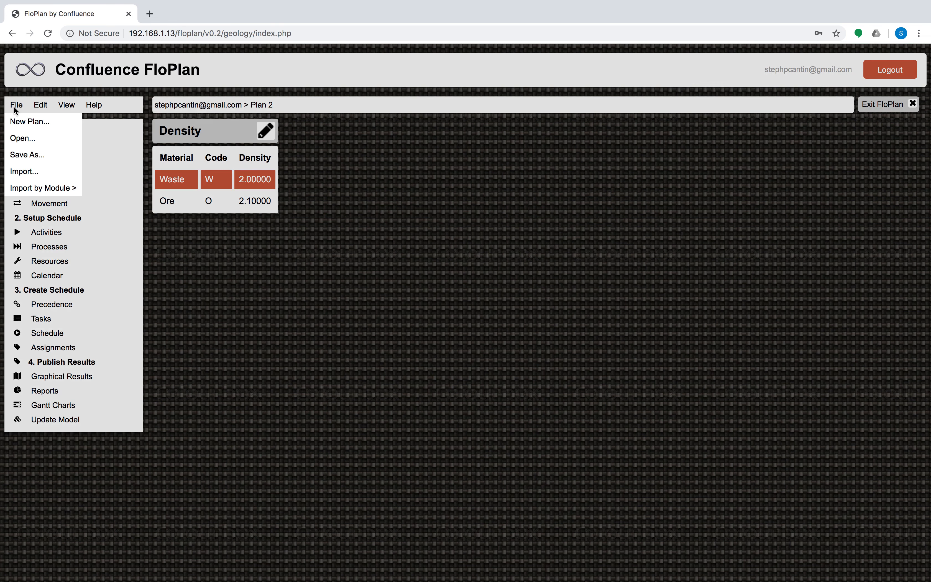
pyautogui.click(17, 137)
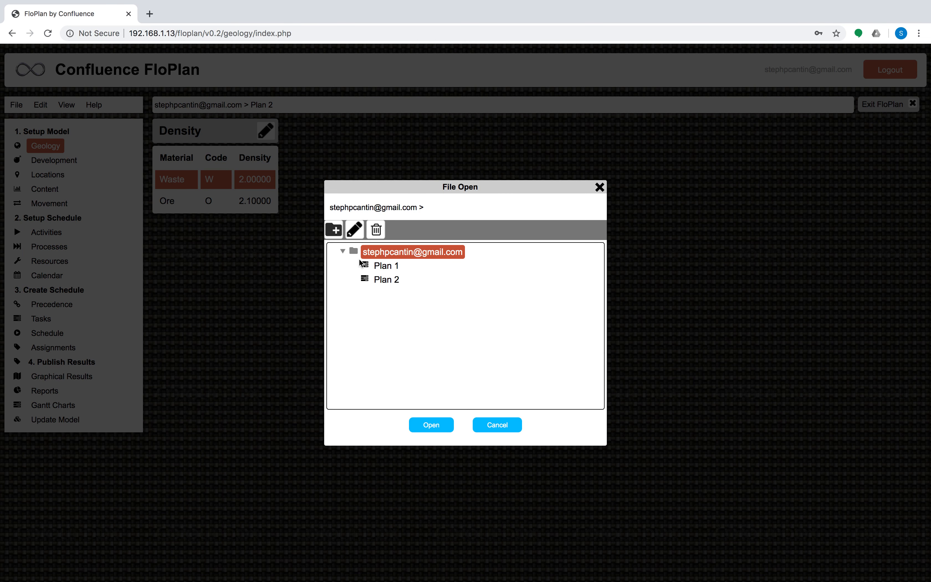
pyautogui.click(381, 265)
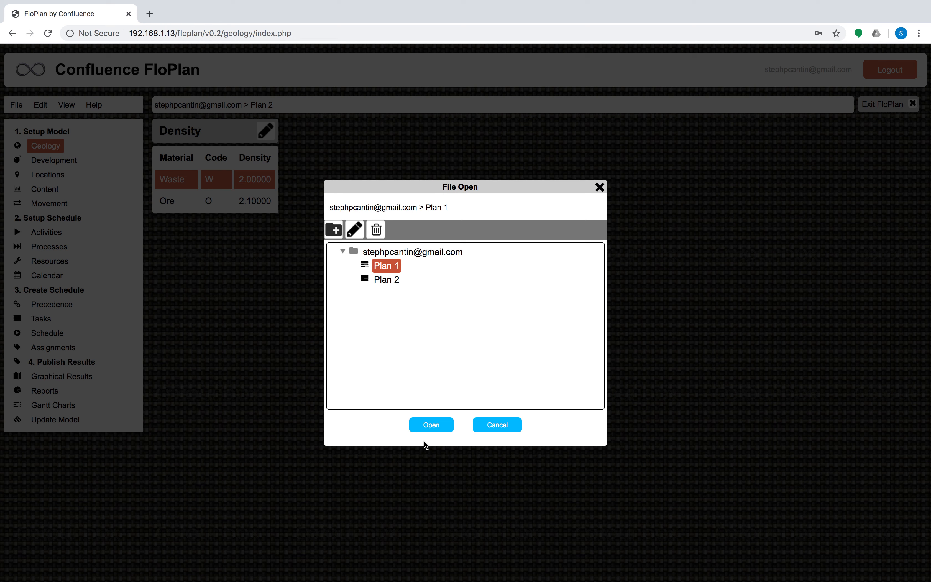
pyautogui.click(431, 425)
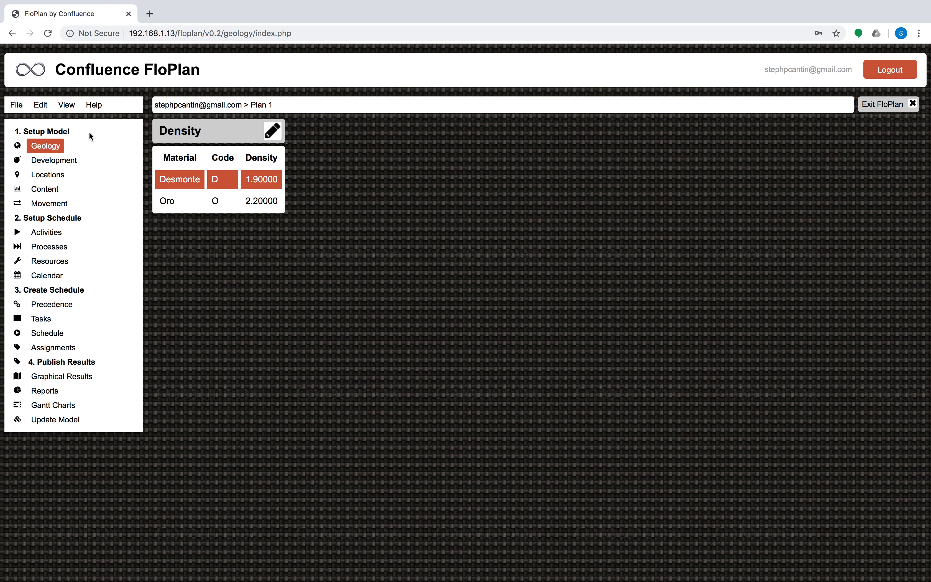
# Start Save As for the plan, create a new folder named Test Folder, and cancel the Edit Density dialog
pyautogui.click(17, 105)
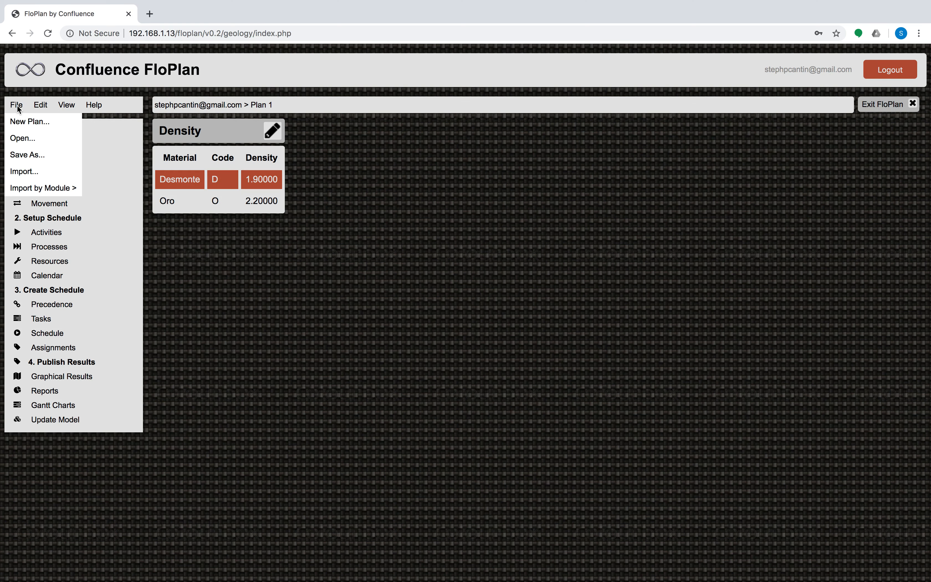
pyautogui.click(44, 157)
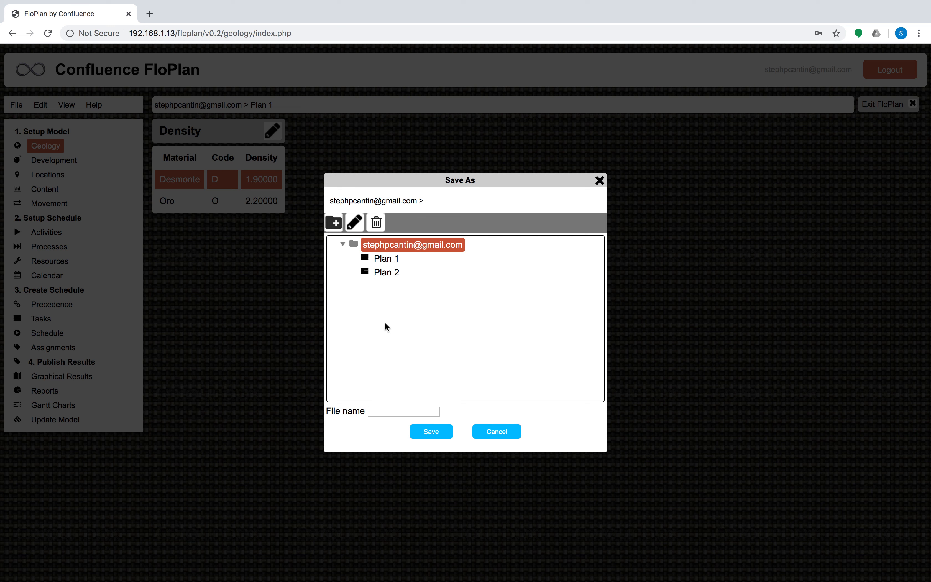
pyautogui.click(334, 222)
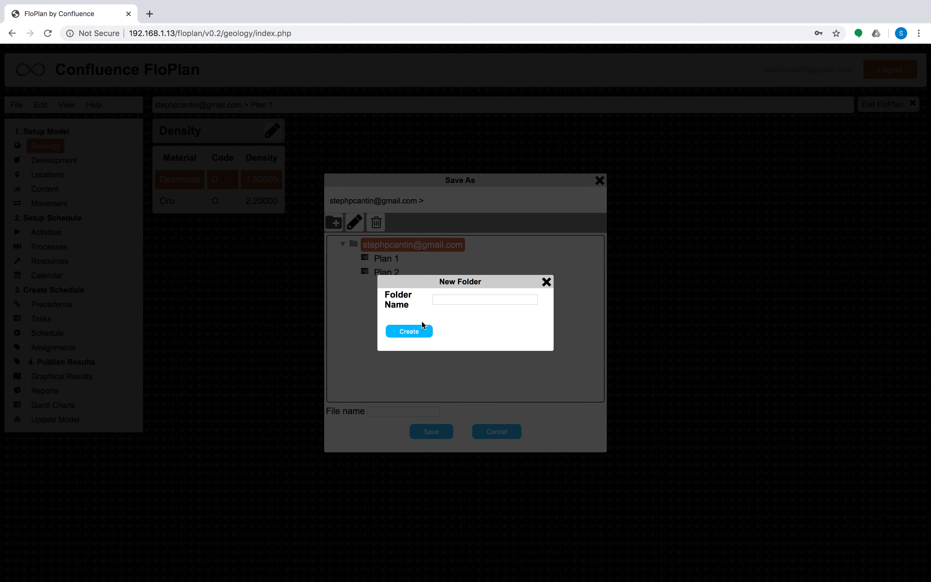
pyautogui.click(453, 299)
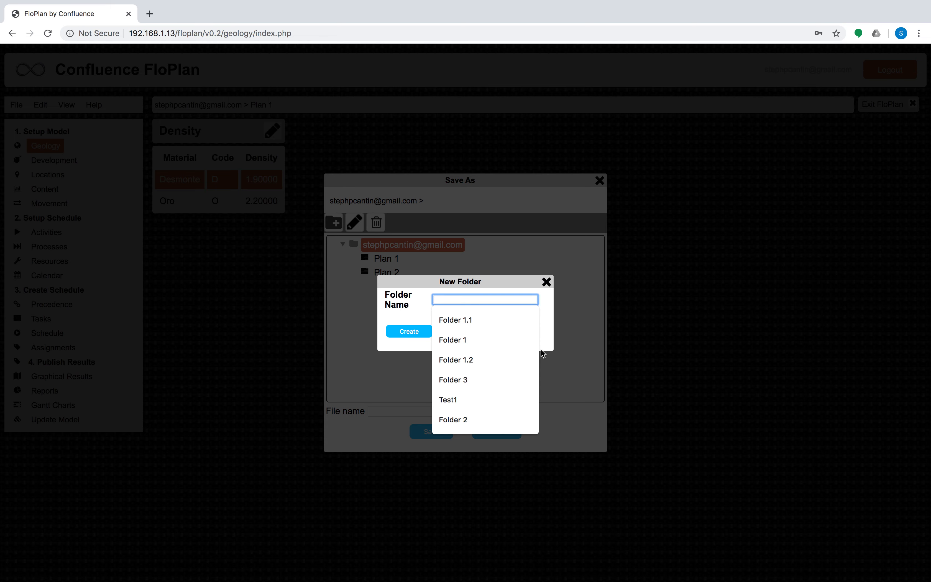
pyautogui.write('Test Folder')
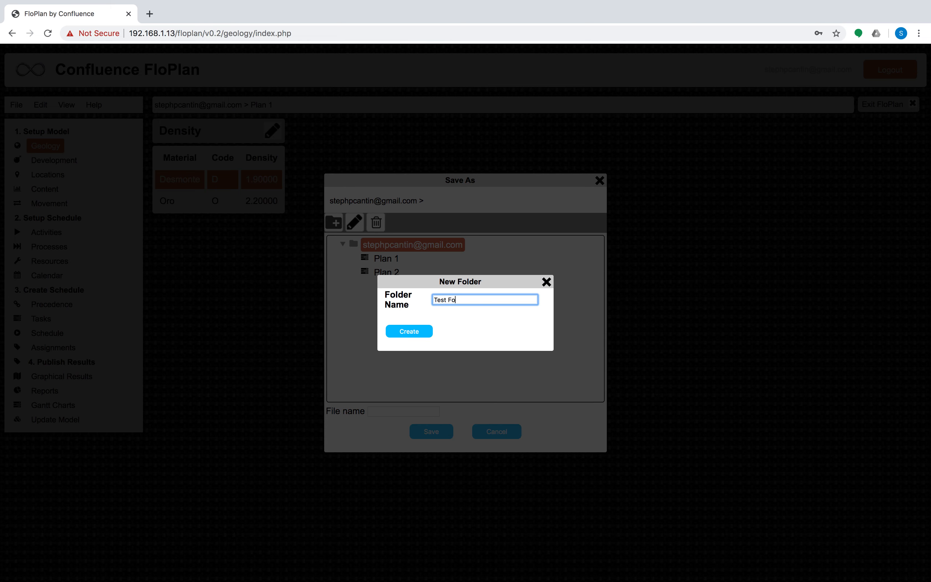
pyautogui.click(409, 331)
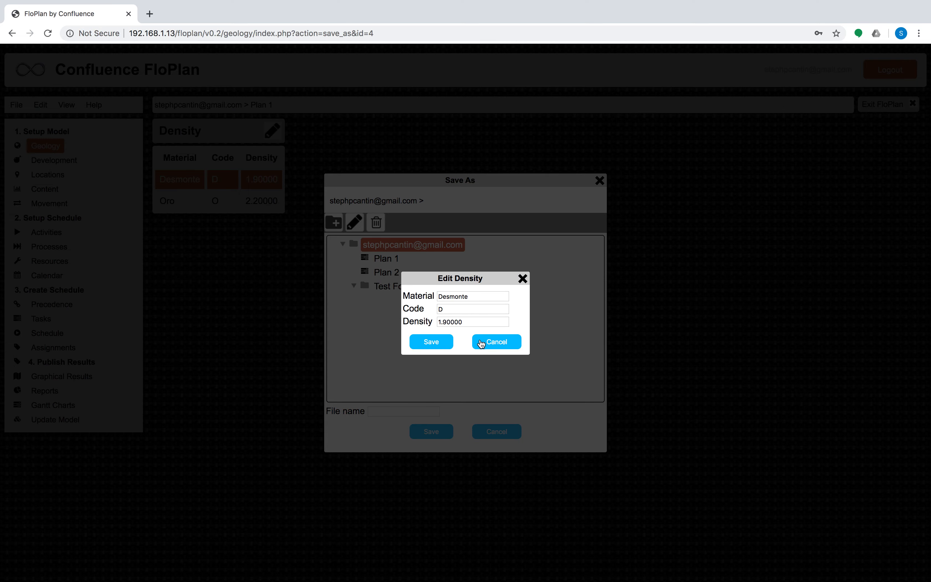
pyautogui.click(481, 342)
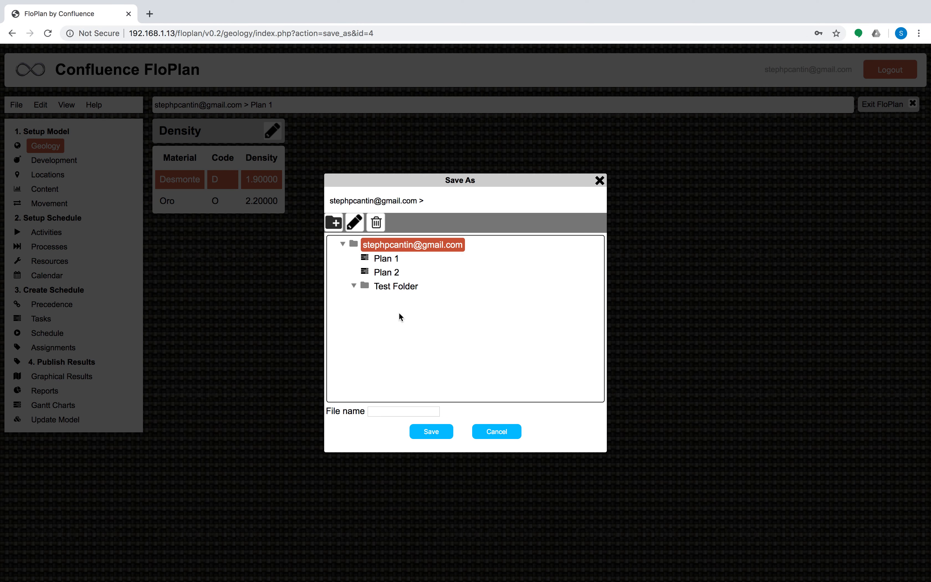
# Save the plan as Plan 1 Copy inside Test Folder
pyautogui.click(380, 289)
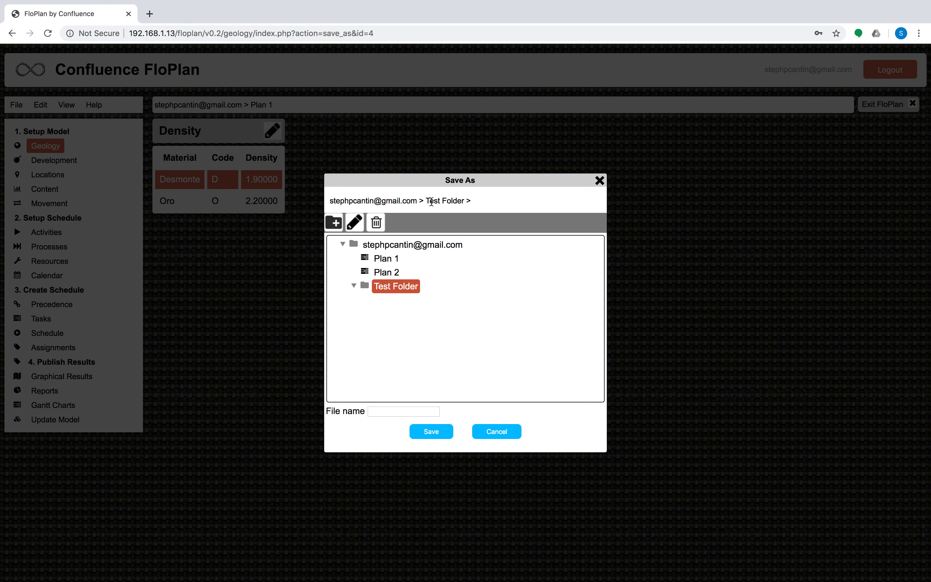
pyautogui.click(400, 411)
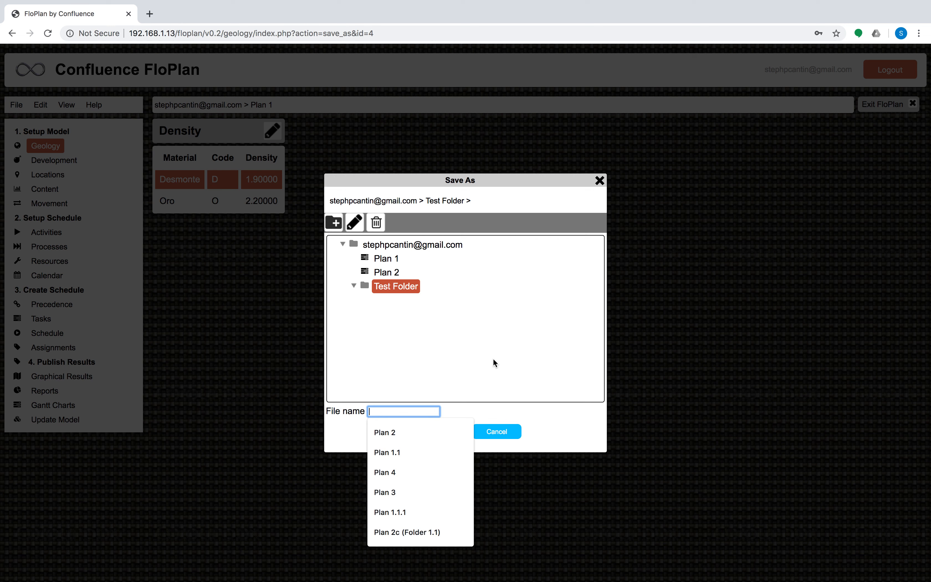
pyautogui.write('Plan 1')
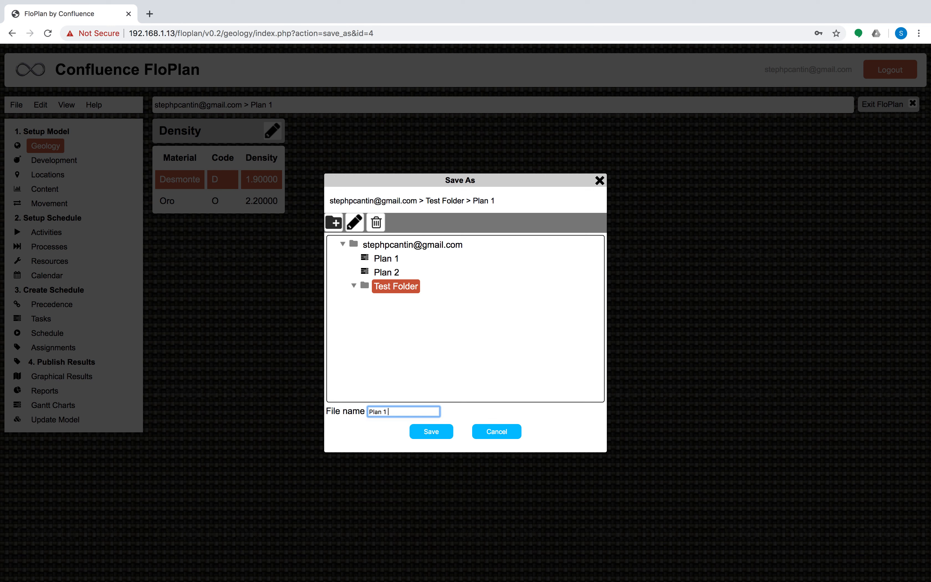
pyautogui.write(' Copy')
pyautogui.click(436, 431)
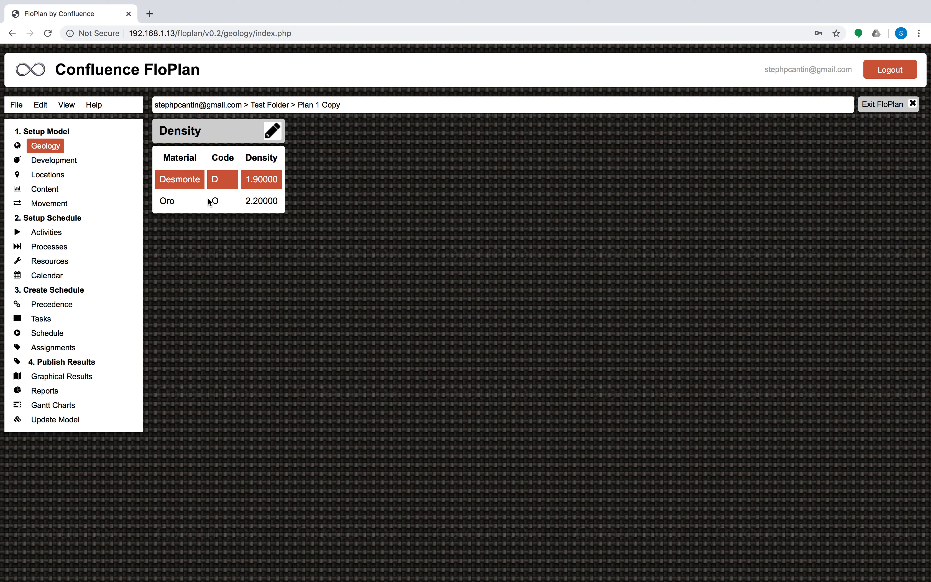
# In the File Open dialog, delete Plan 1 and open Plan 2
pyautogui.click(23, 106)
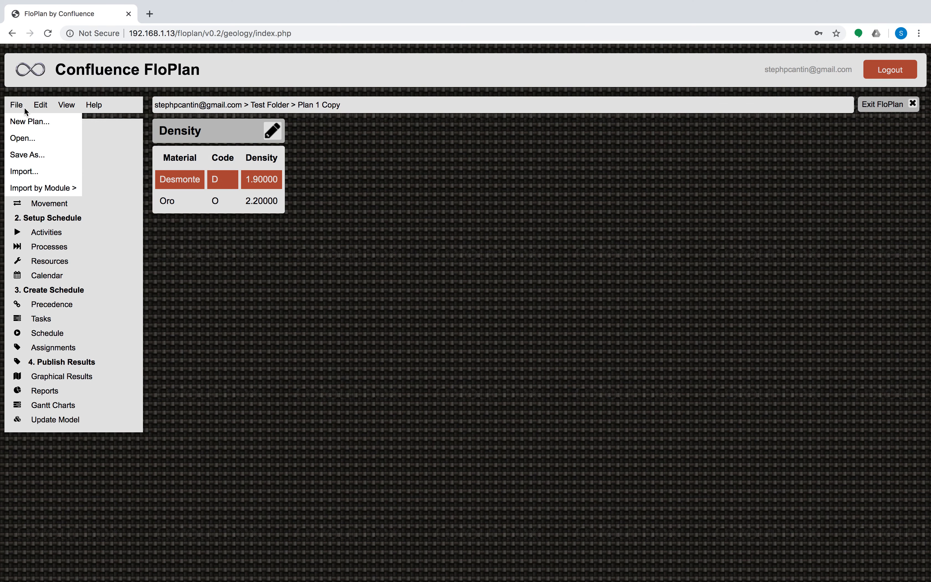
pyautogui.click(34, 138)
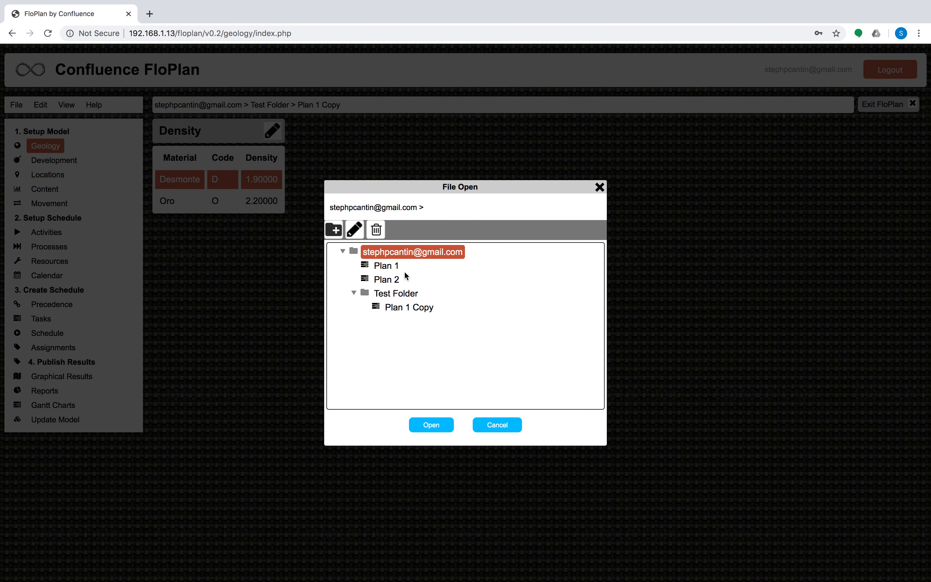
pyautogui.click(386, 266)
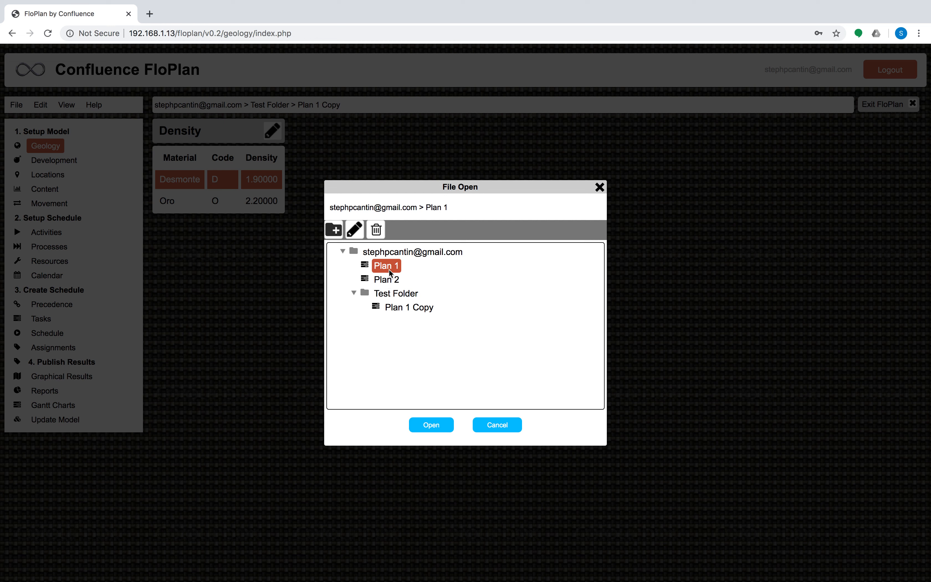
pyautogui.click(379, 233)
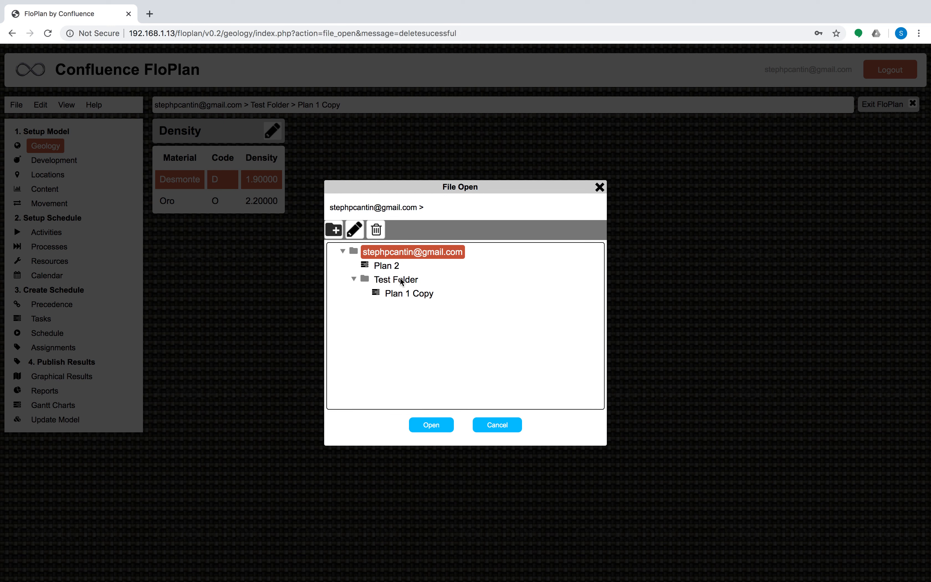
pyautogui.click(388, 267)
pyautogui.doubleClick(388, 268)
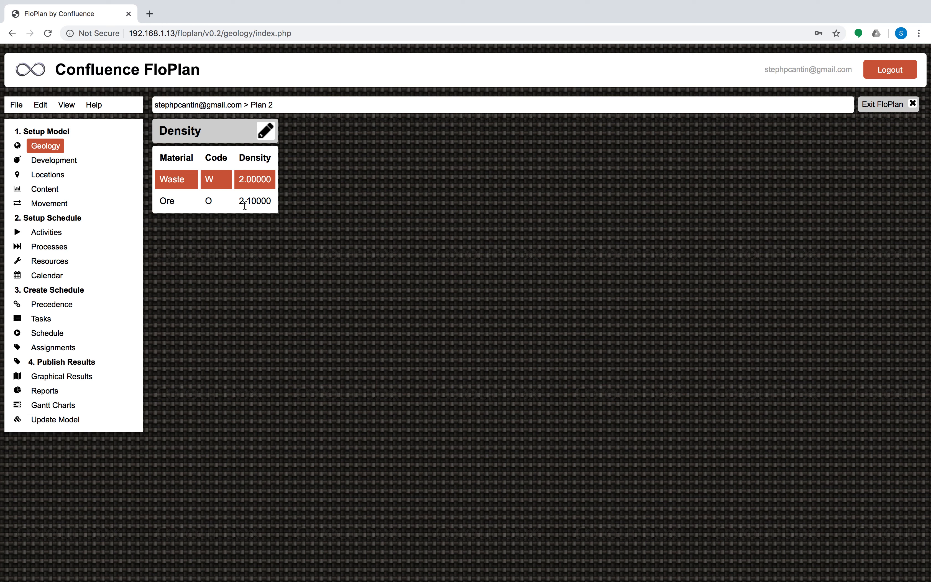